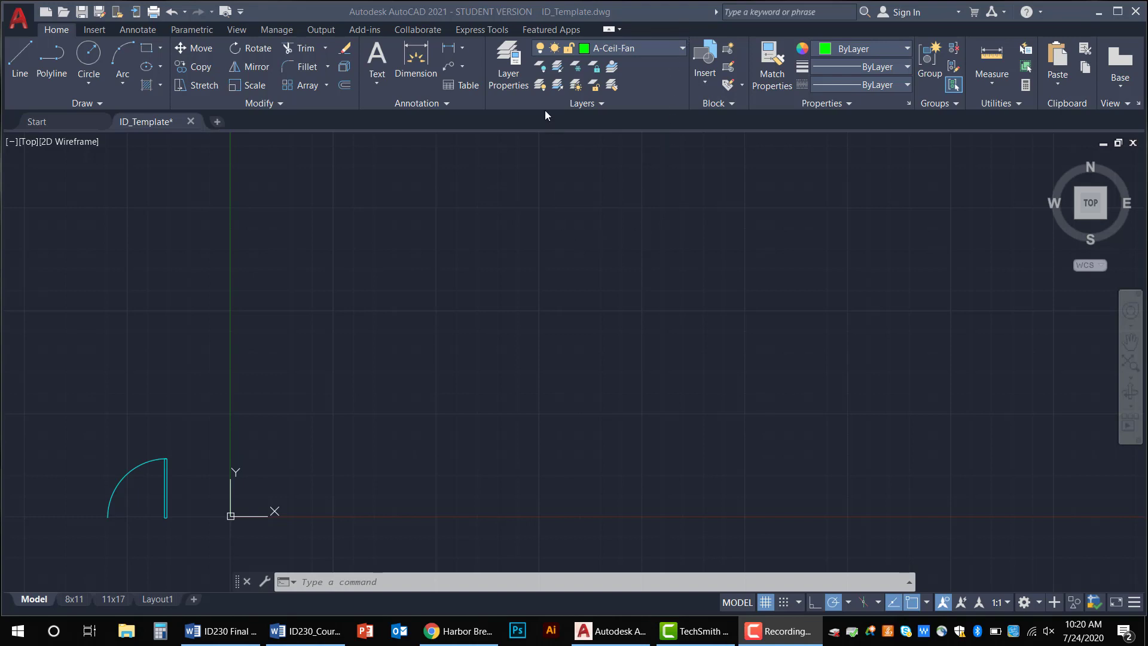
# Create a new layer named A-CeilFan with the colour green
pyautogui.click(516, 75)
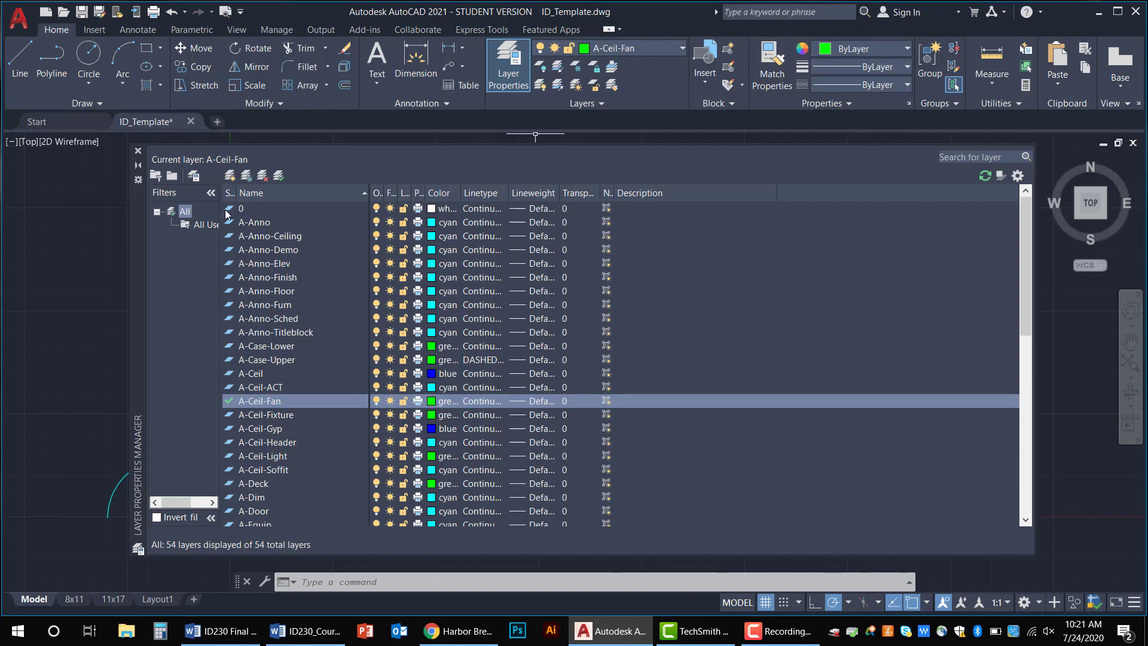
pyautogui.click(230, 176)
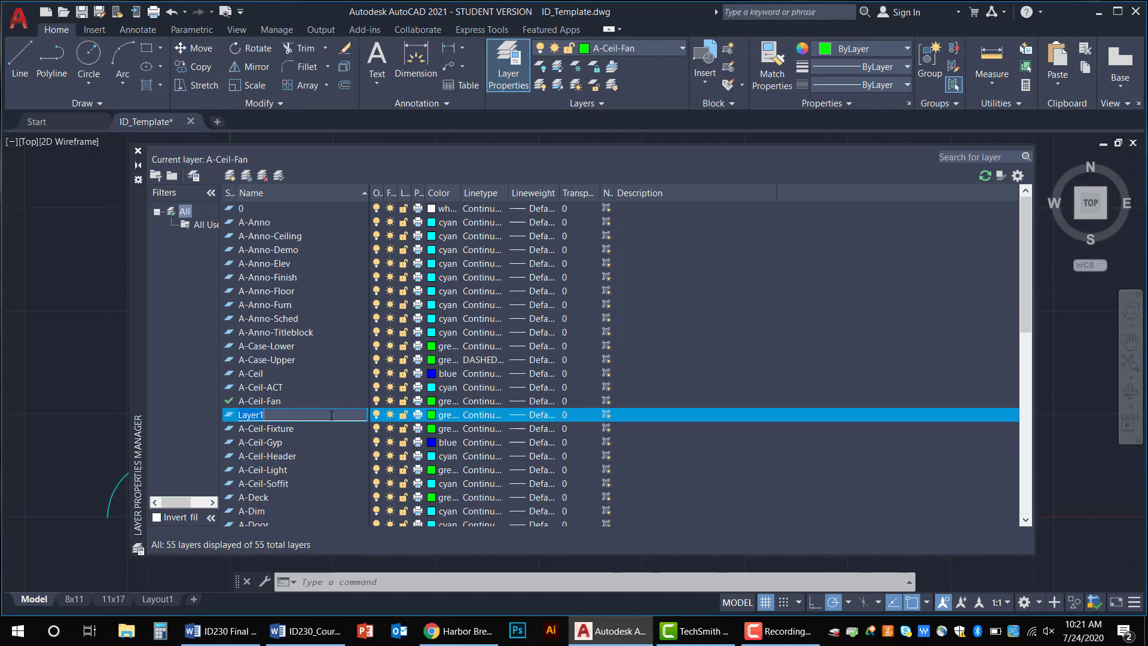
pyautogui.write('A-CeilFan')
pyautogui.click(194, 393)
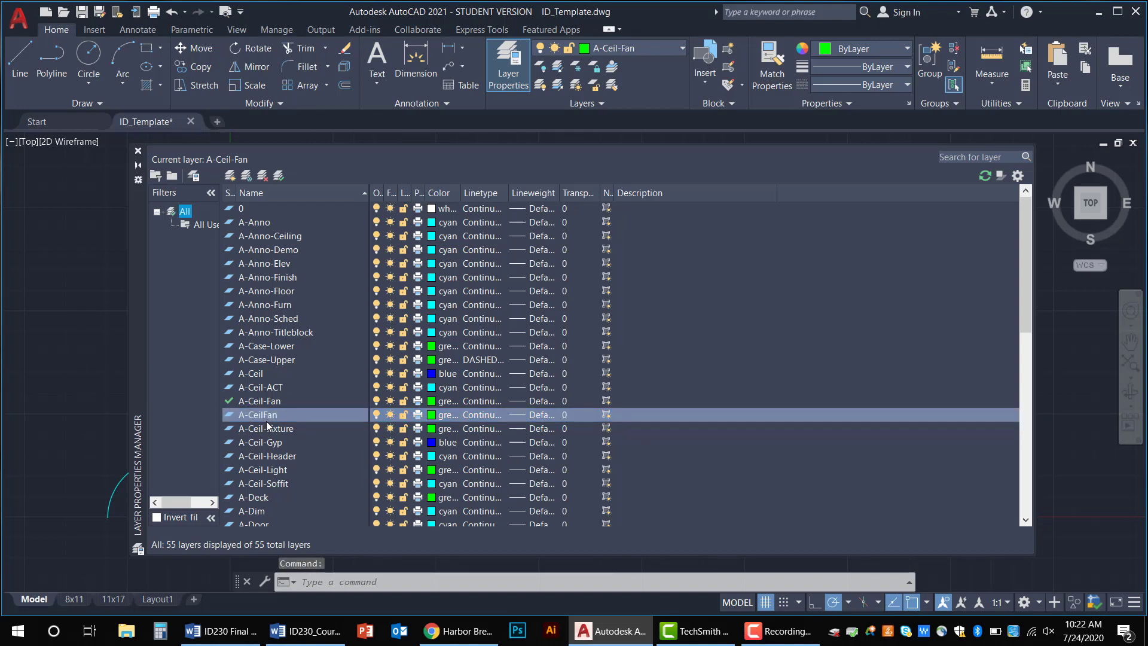
pyautogui.click(433, 415)
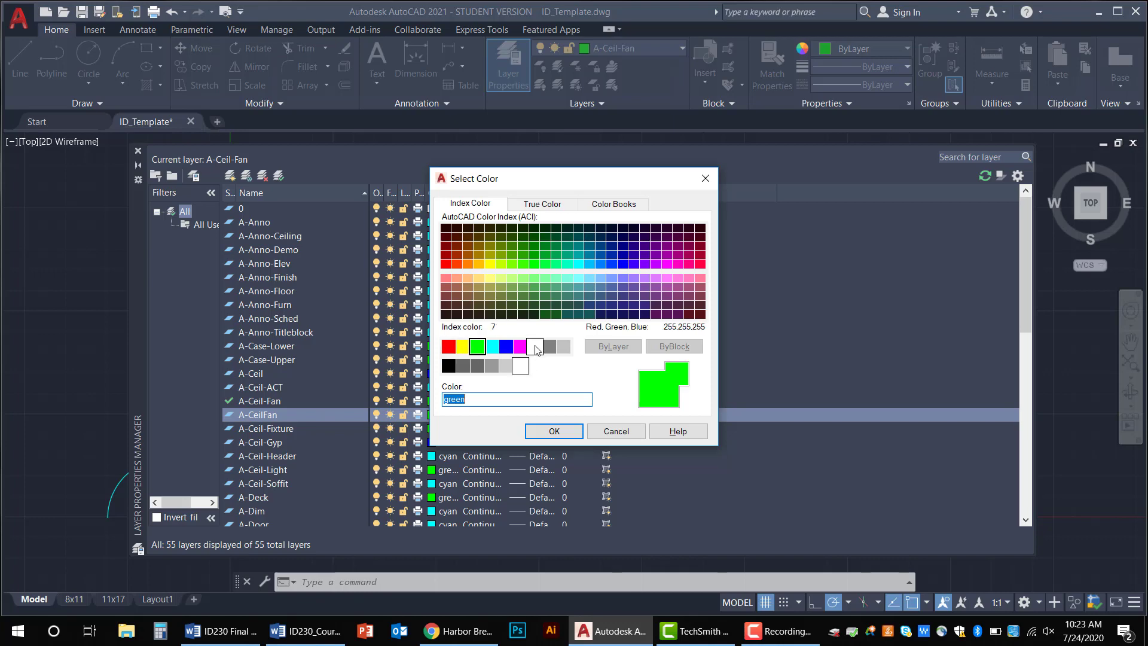
pyautogui.click(552, 430)
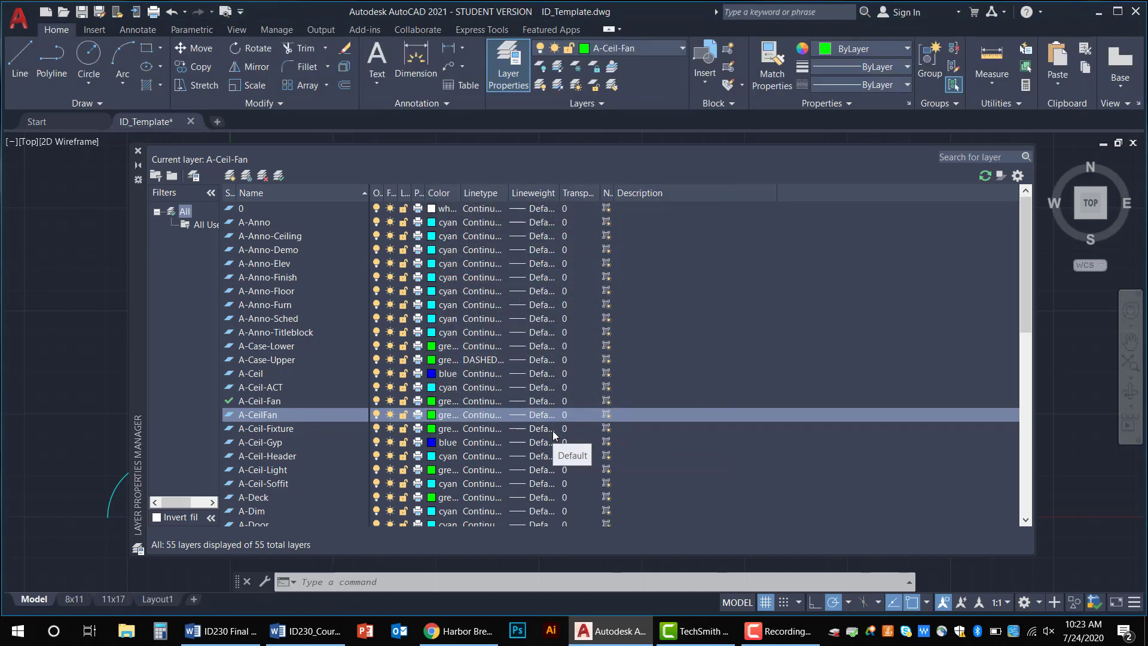
# Examine the linetypes available to load for the A-CeilFan layer, leaving its linetype selection cancelled
pyautogui.click(485, 415)
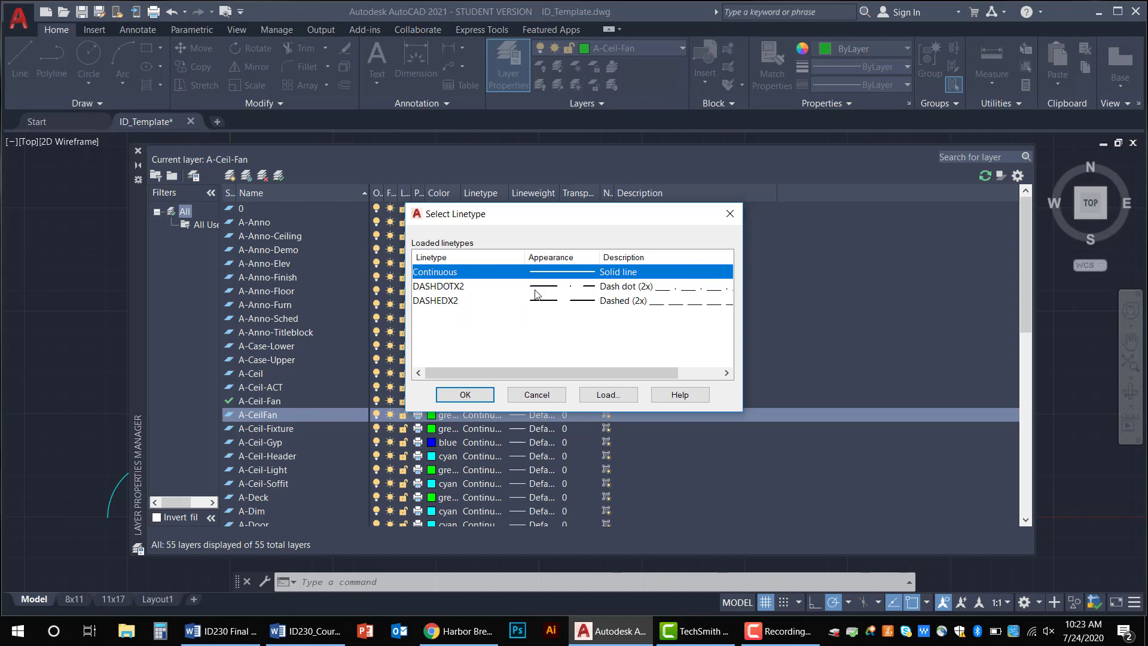
pyautogui.click(606, 394)
pyautogui.scroll(-4, 548, 336)
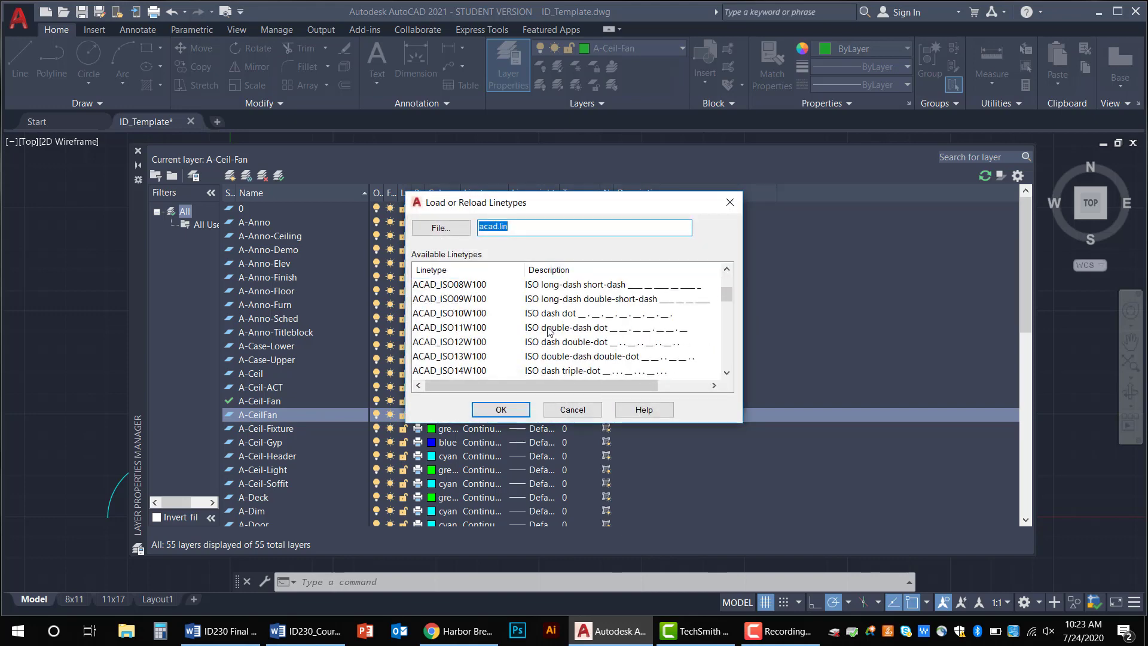
pyautogui.scroll(-8, 553, 340)
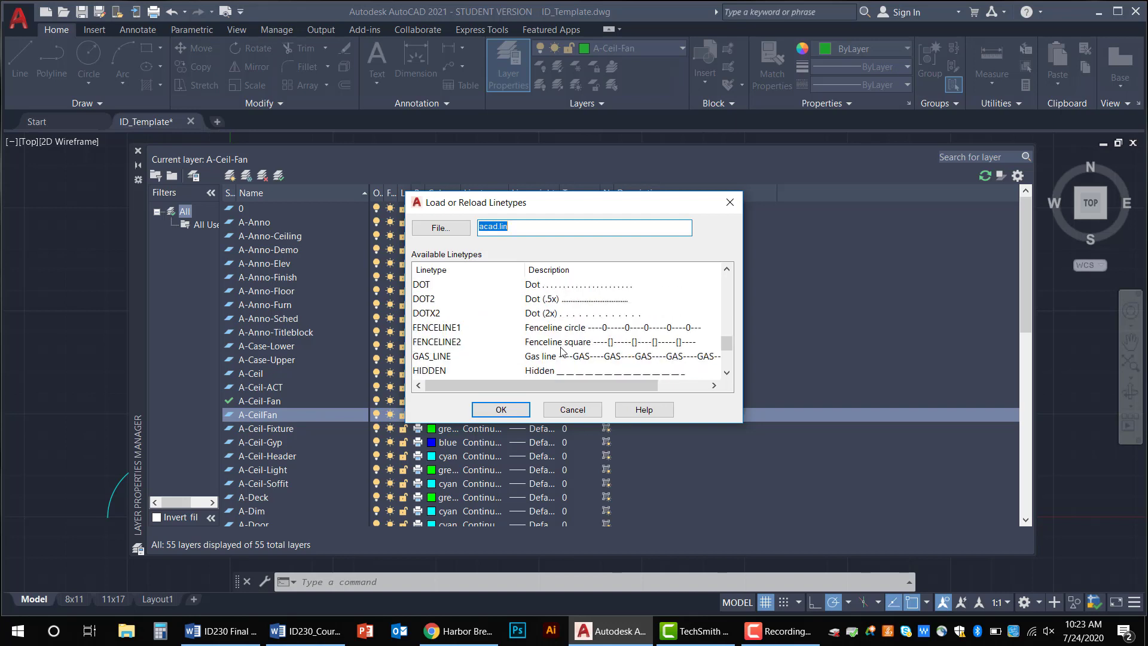
pyautogui.scroll(-1, 562, 349)
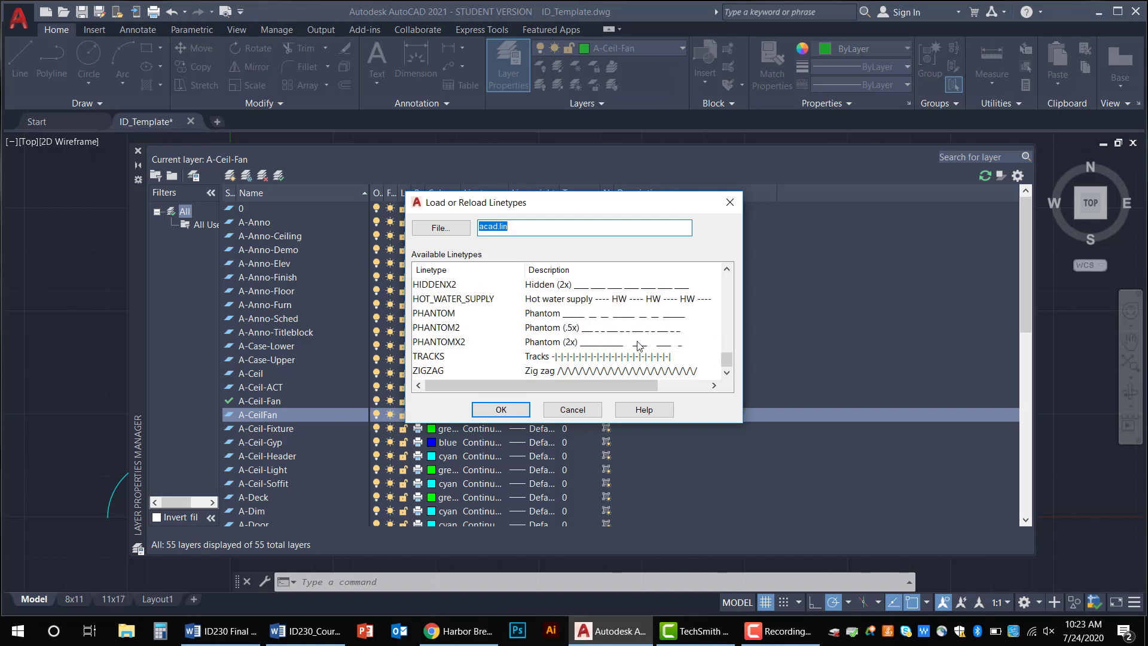
pyautogui.scroll(2, 637, 344)
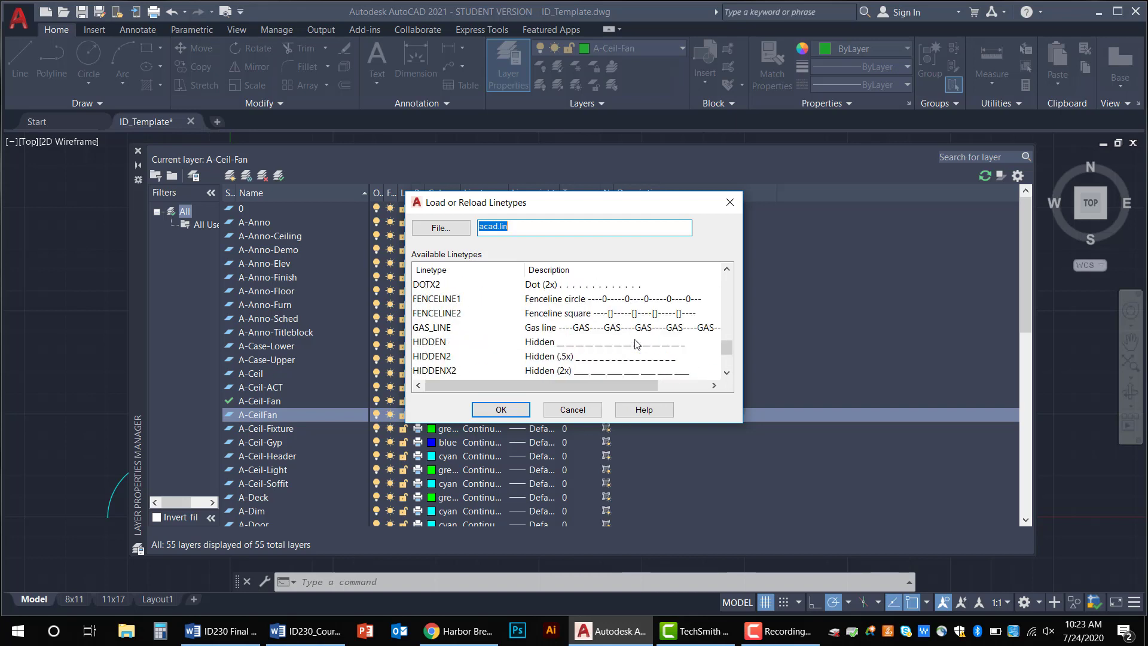
pyautogui.scroll(3, 637, 343)
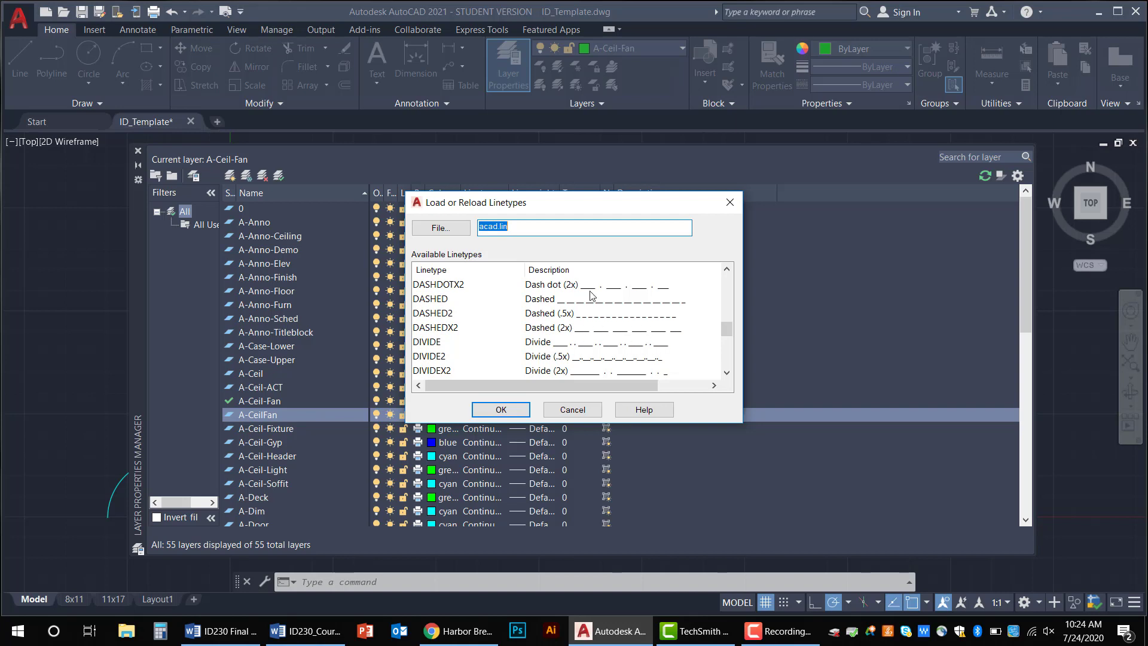
pyautogui.scroll(3, 643, 339)
pyautogui.scroll(5, 644, 339)
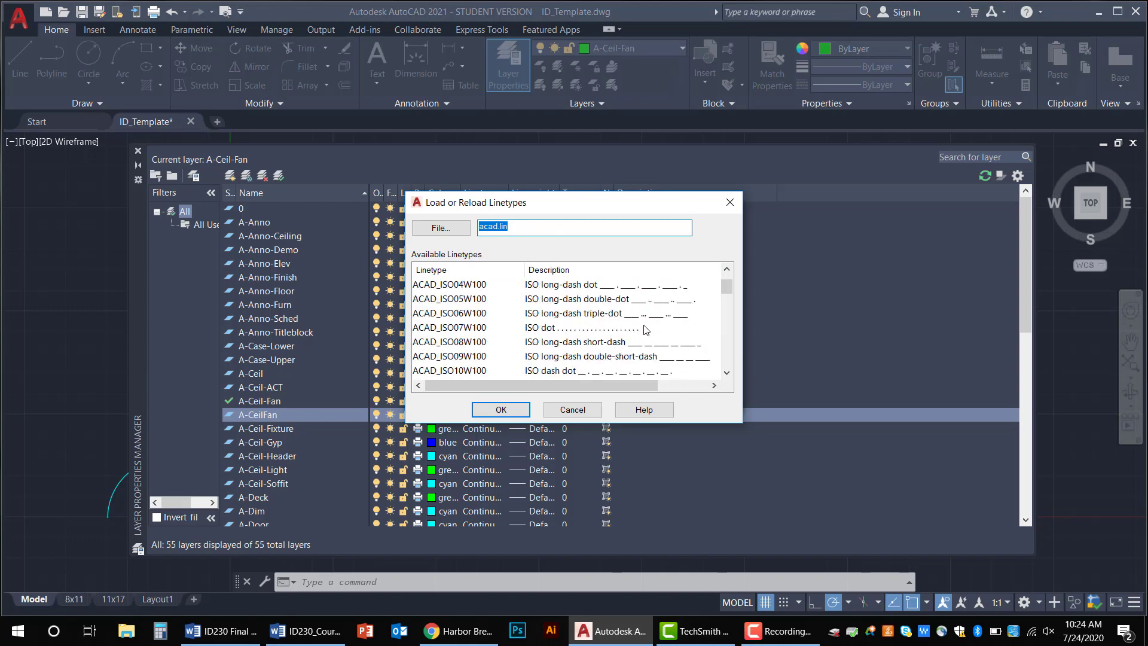
pyautogui.scroll(-5, 641, 348)
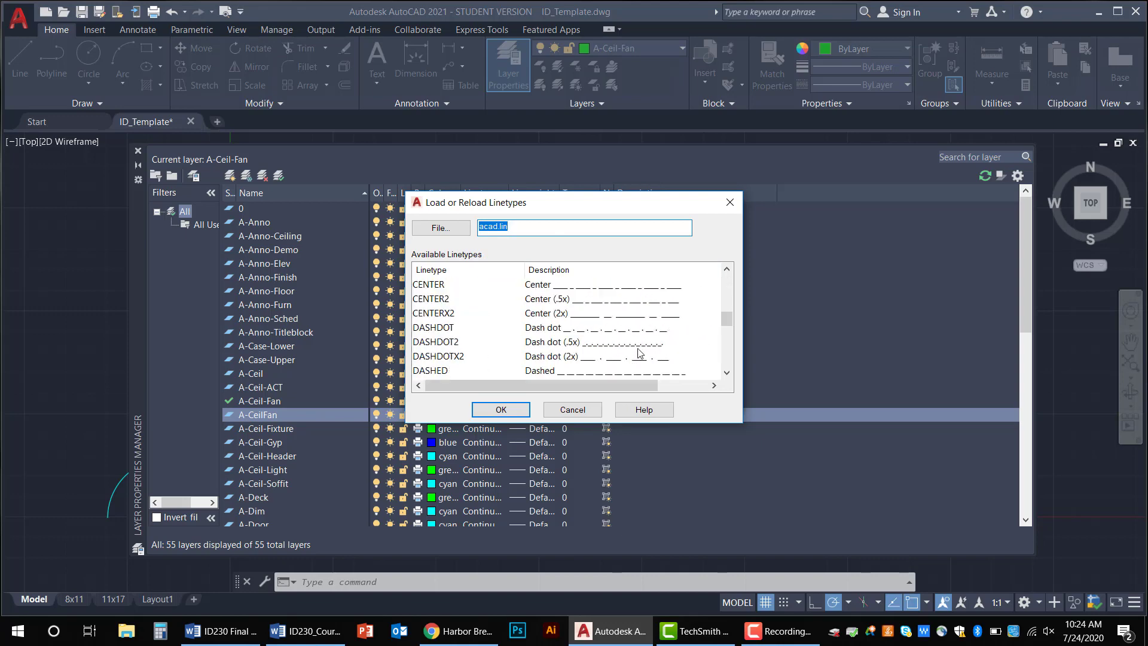
pyautogui.click(586, 413)
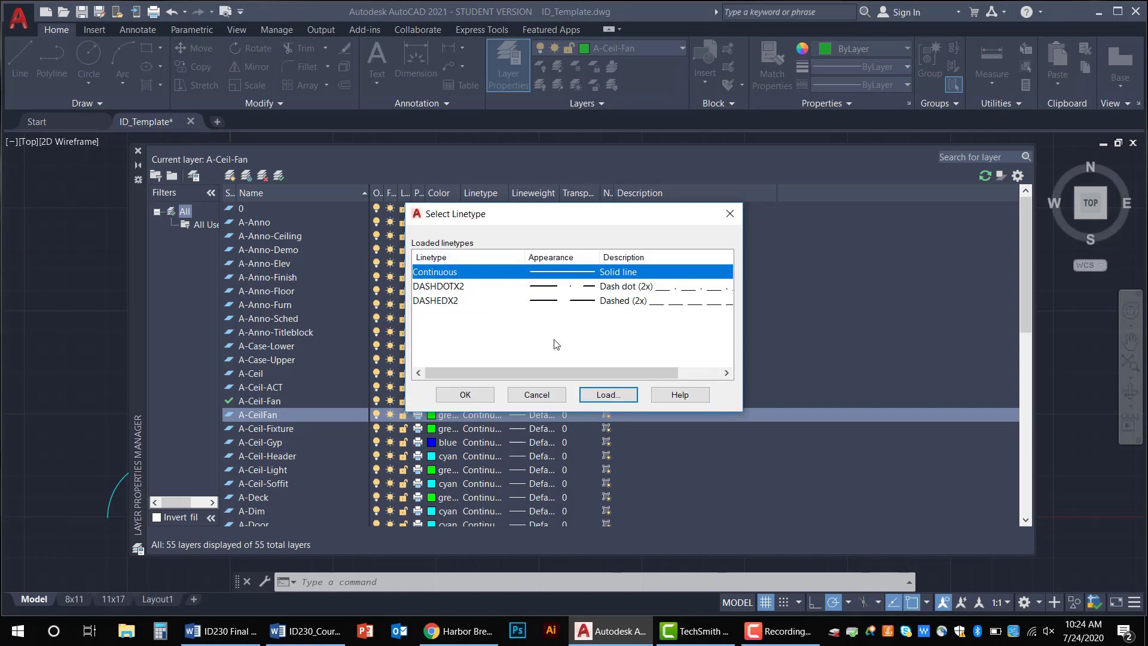
pyautogui.click(537, 395)
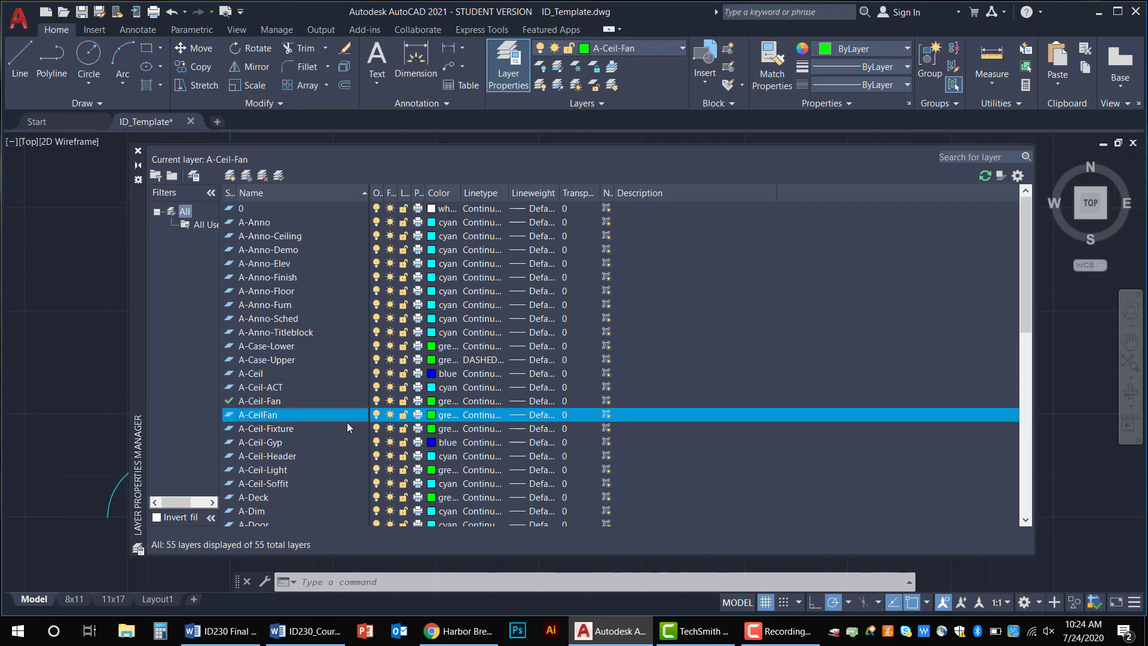
# Delete the A-CeilFan layer and close the layer manager
pyautogui.click(262, 176)
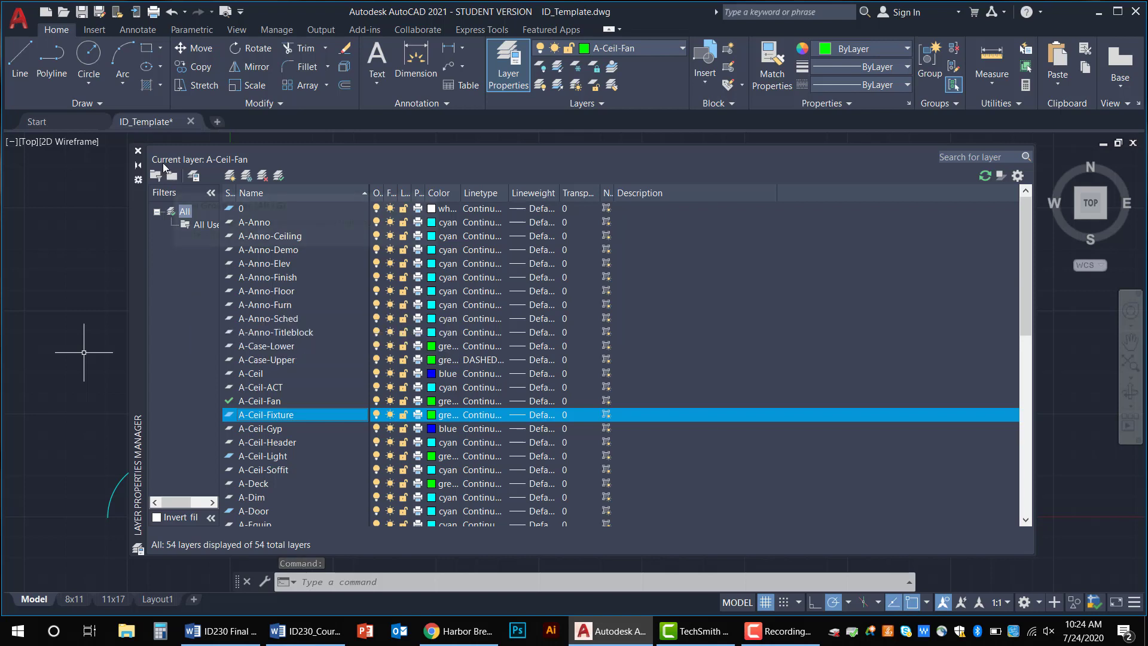
pyautogui.click(138, 152)
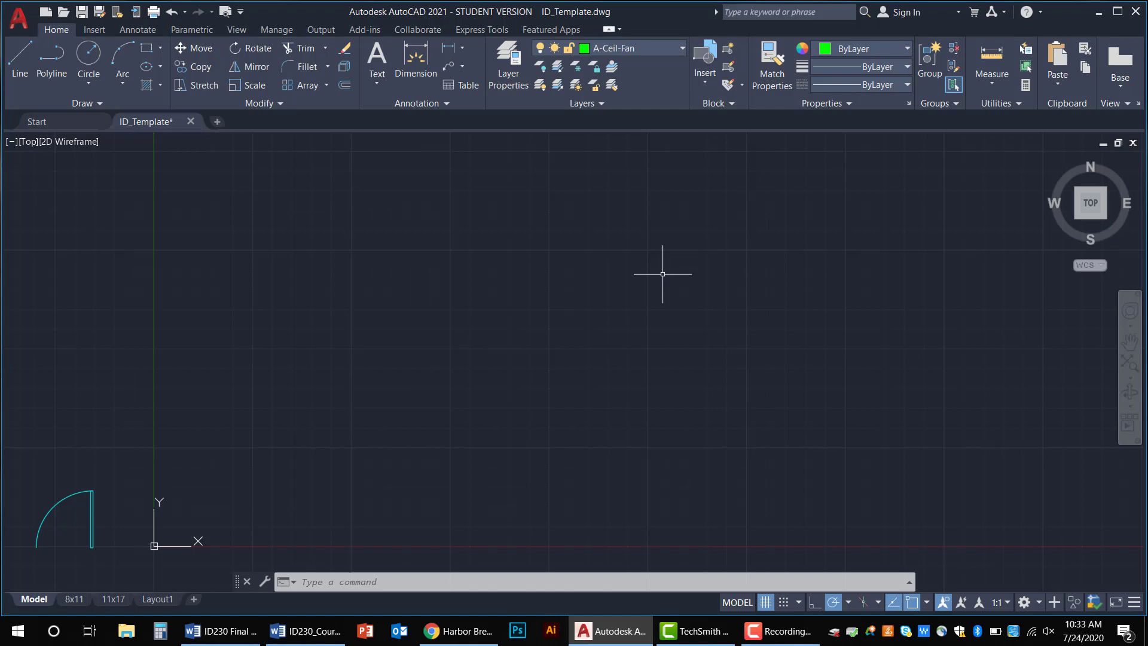
# Draw a circle with a 4.5-inch radius in the empty area above and right of the door symbol
pyautogui.click(93, 55)
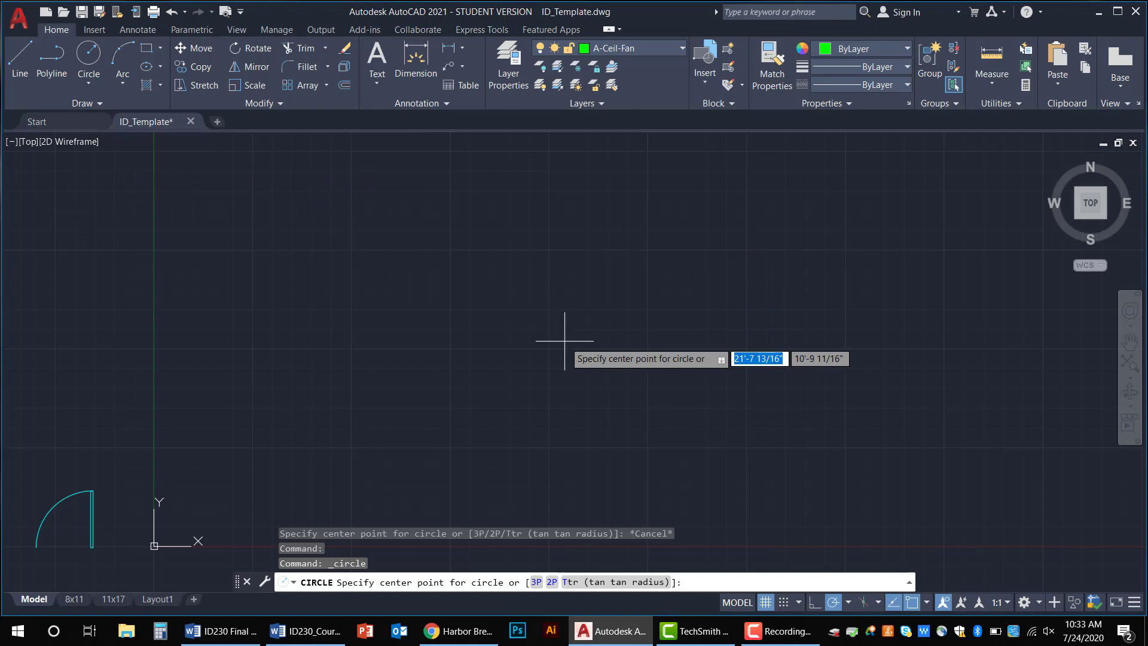
pyautogui.click(509, 330)
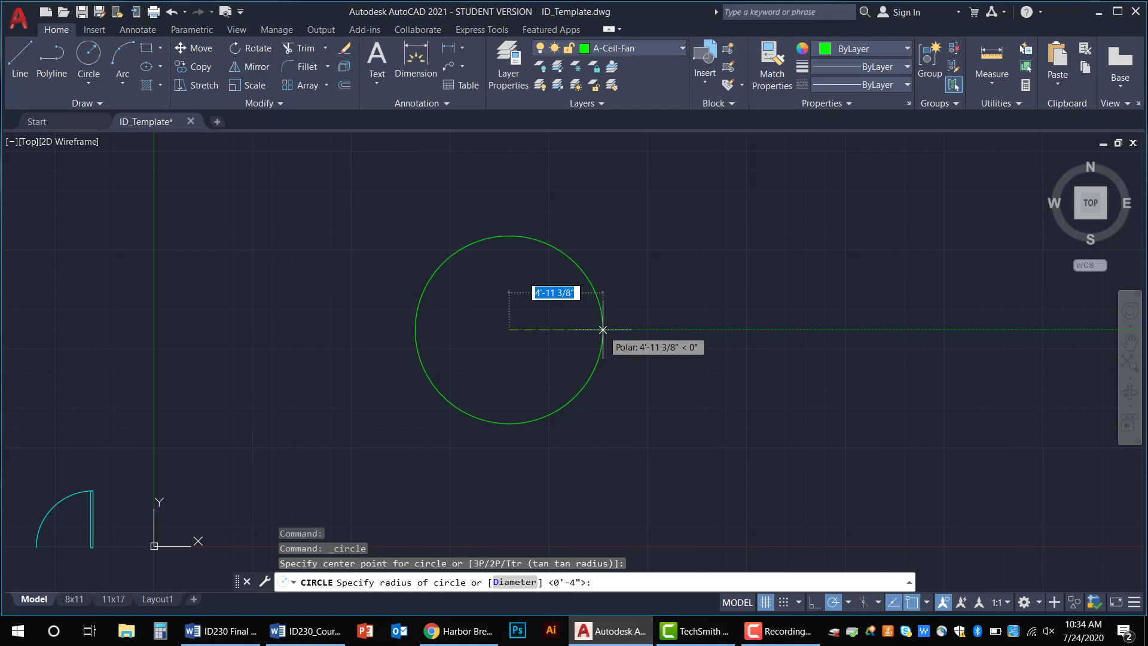
pyautogui.write('4.5')
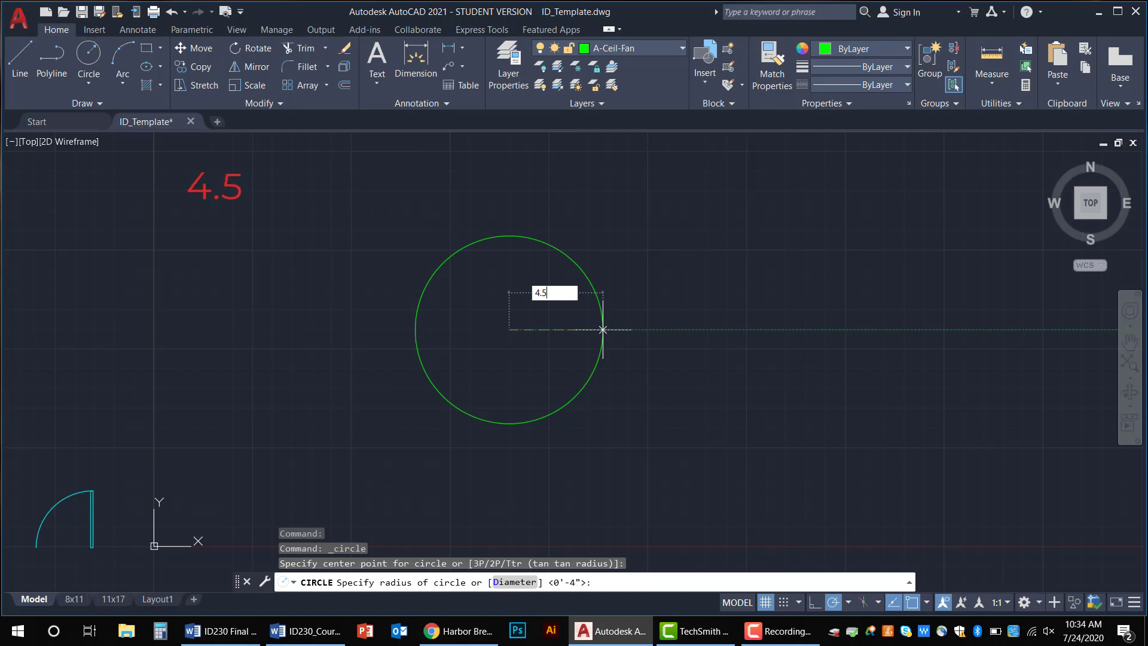
pyautogui.press('Return')
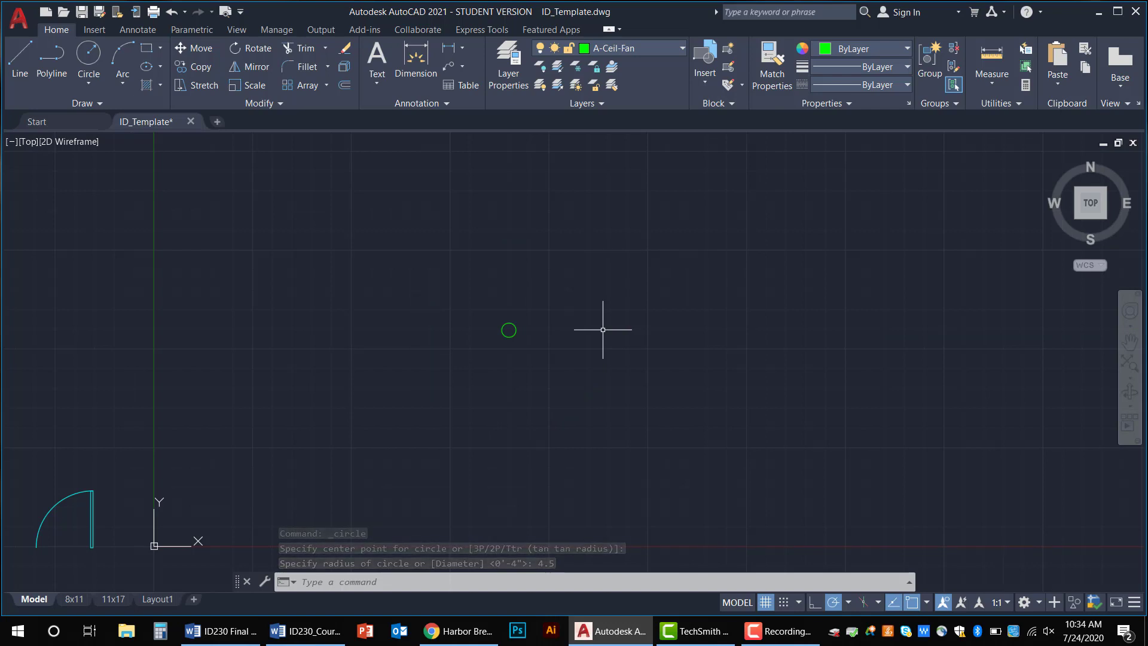
# Measure the circle's diameter horizontally between its opposite quadrant points
pyautogui.scroll(10, 513, 324)
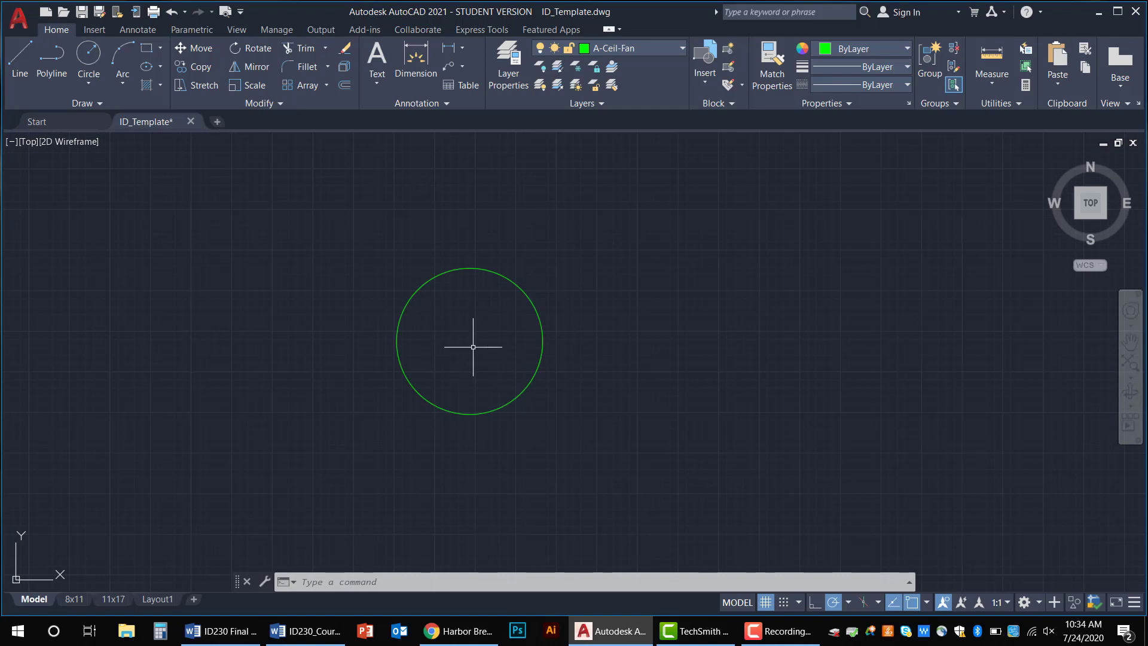
pyautogui.click(990, 86)
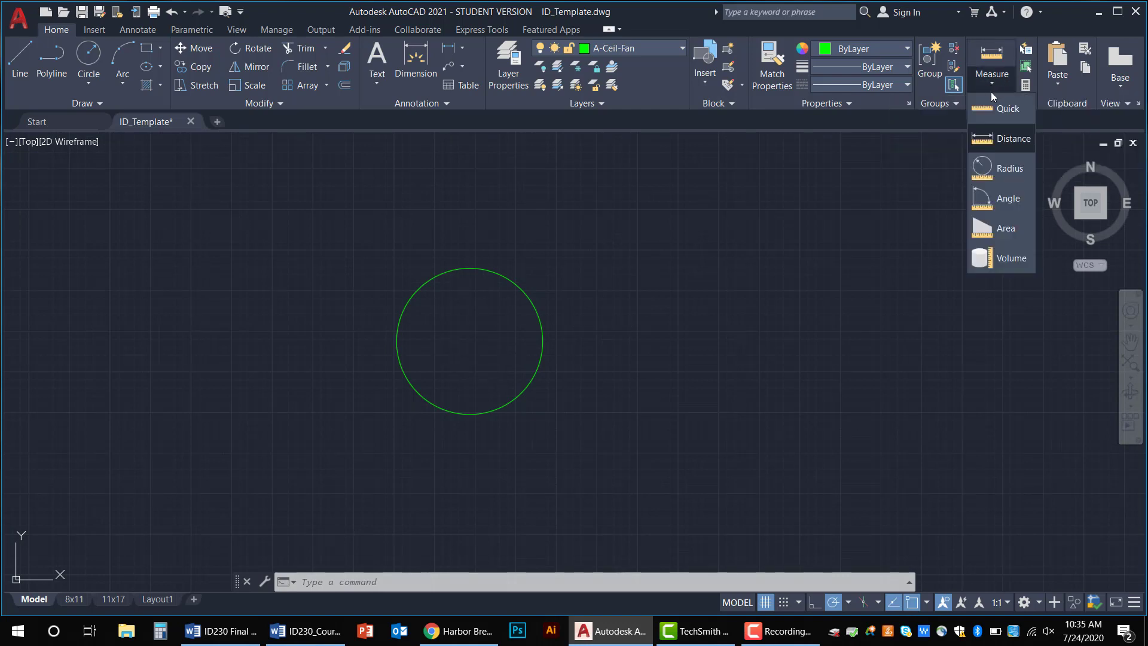
pyautogui.click(988, 141)
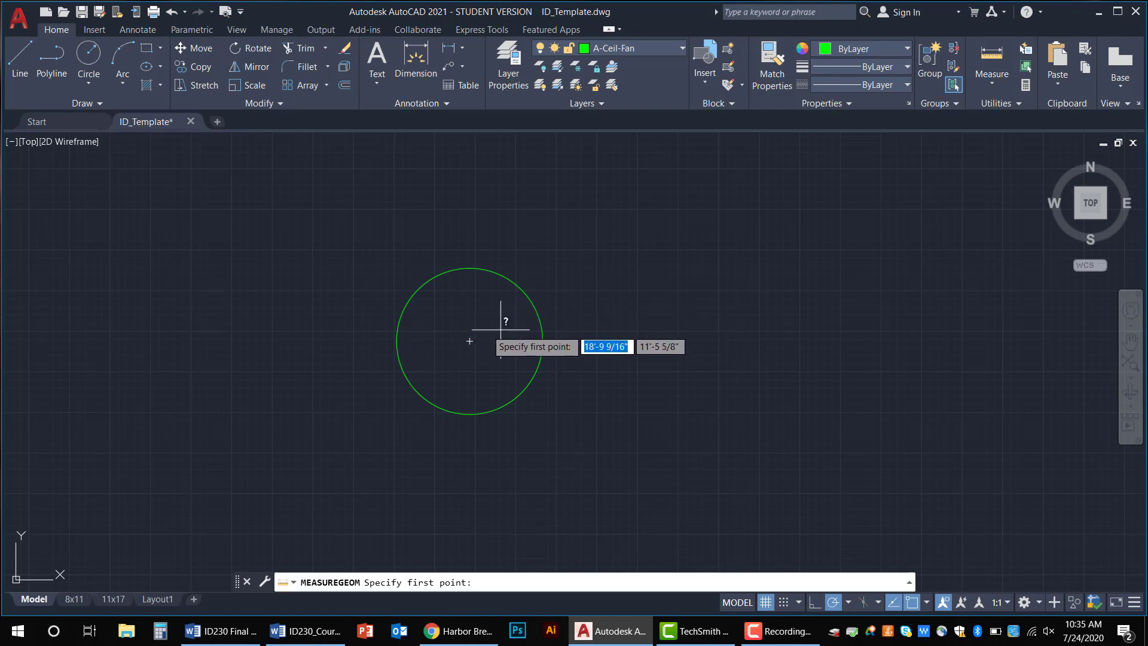
pyautogui.click(927, 600)
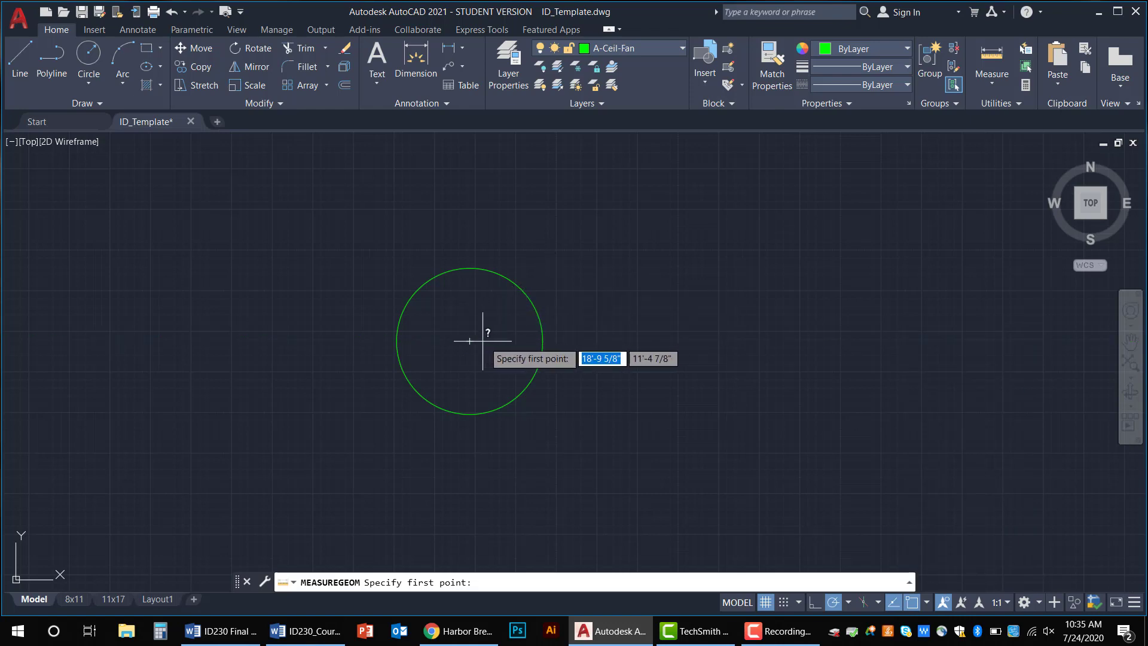
pyautogui.click(543, 341)
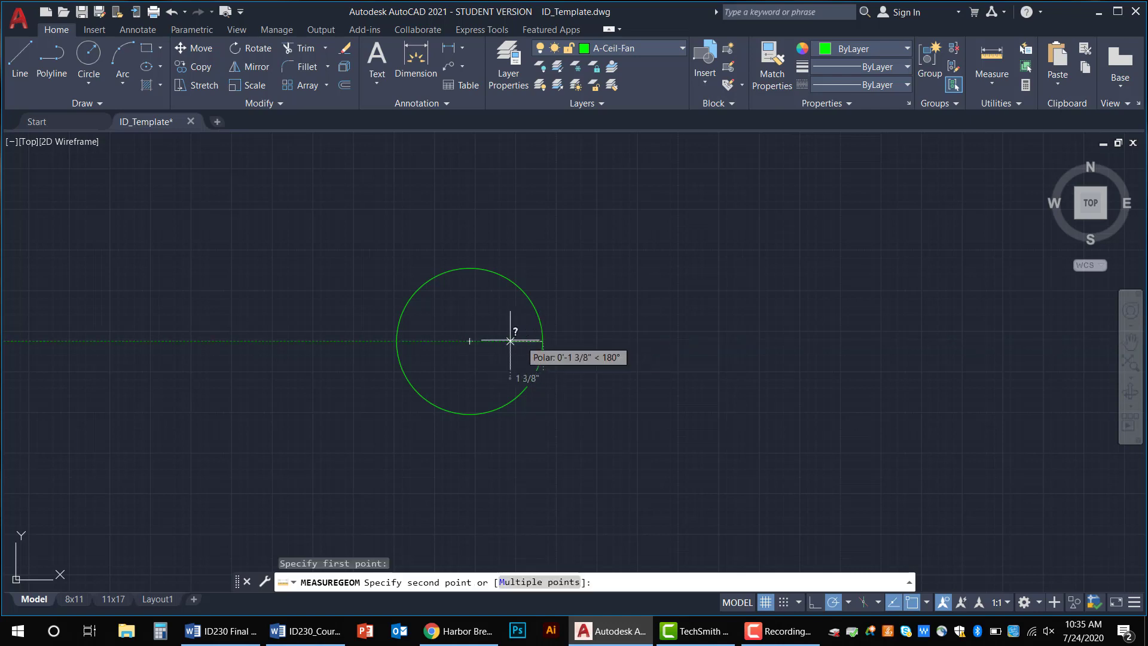
pyautogui.click(396, 340)
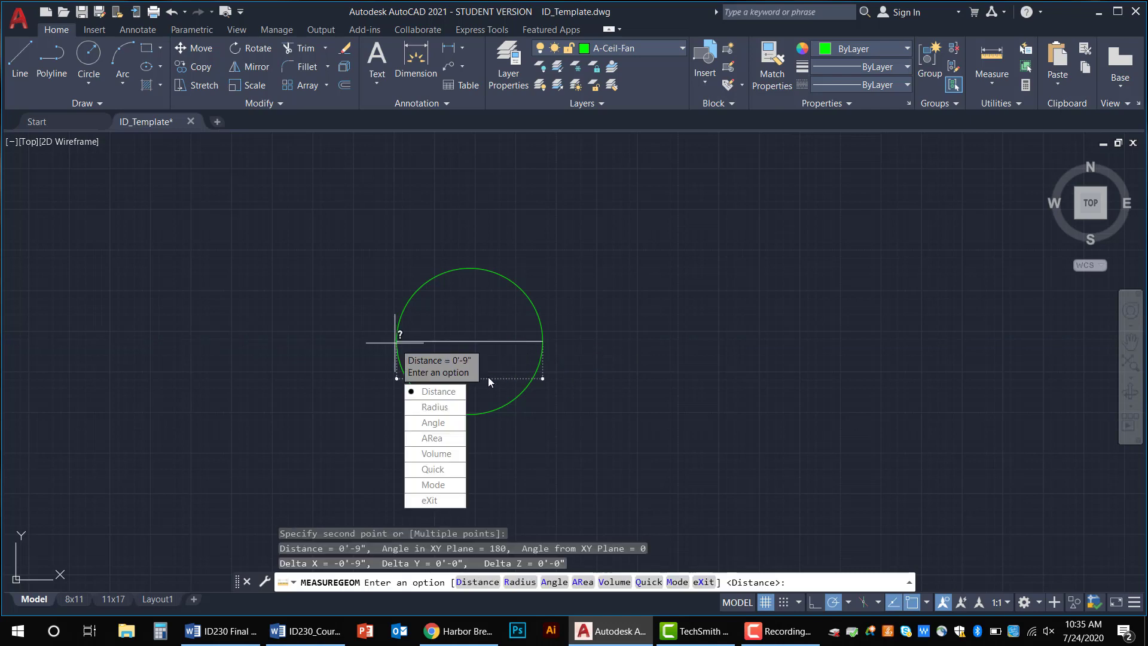
pyautogui.press('Escape')
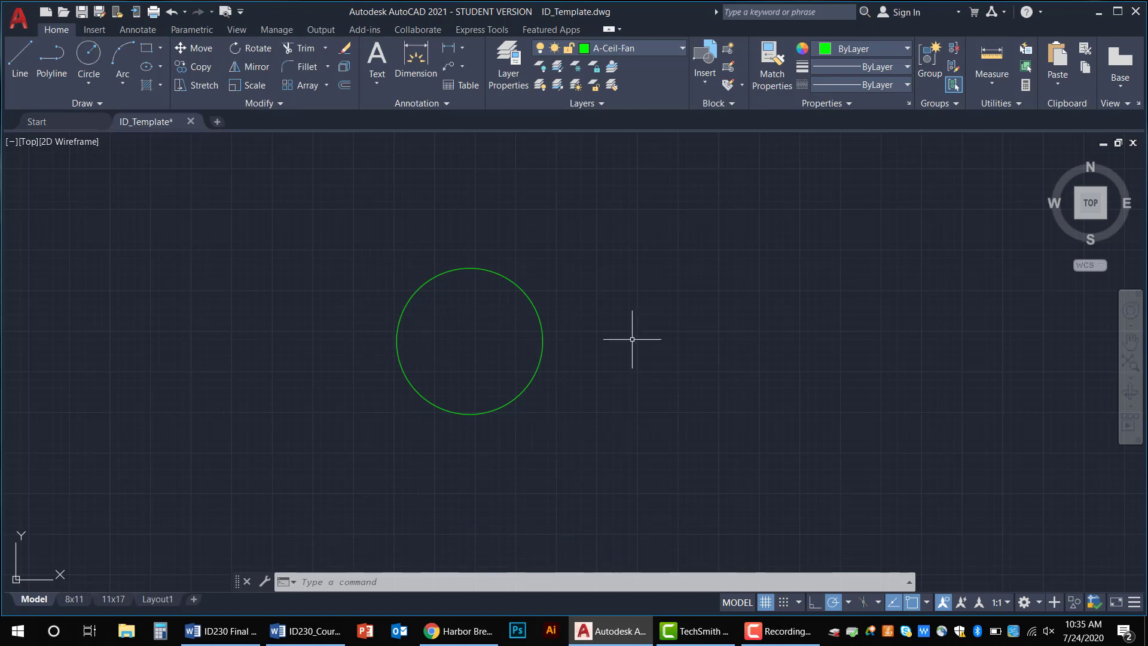
# Offset the circle 1 inch outward to make a larger concentric circle
pyautogui.click(346, 87)
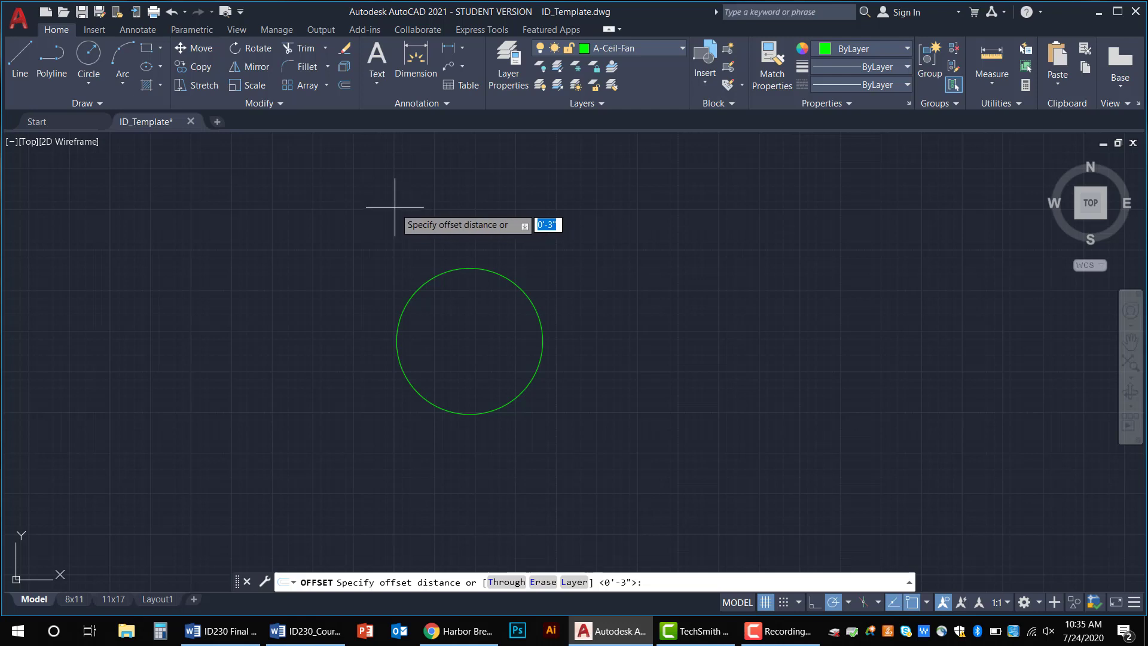
pyautogui.write('1')
pyautogui.press('Return')
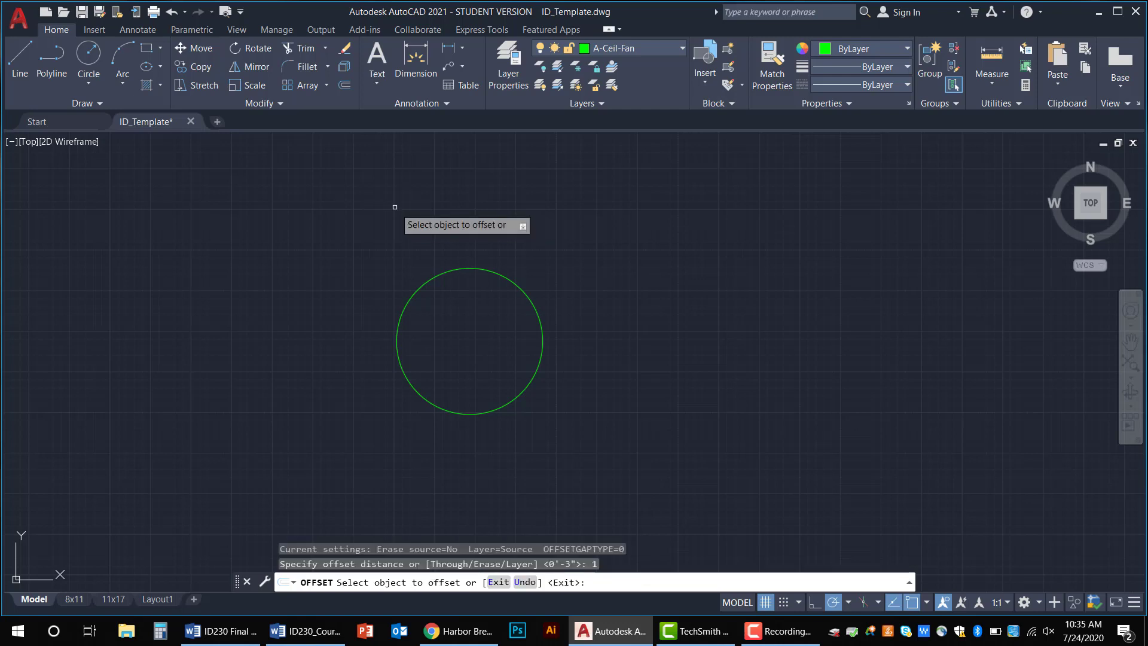
pyautogui.click(525, 291)
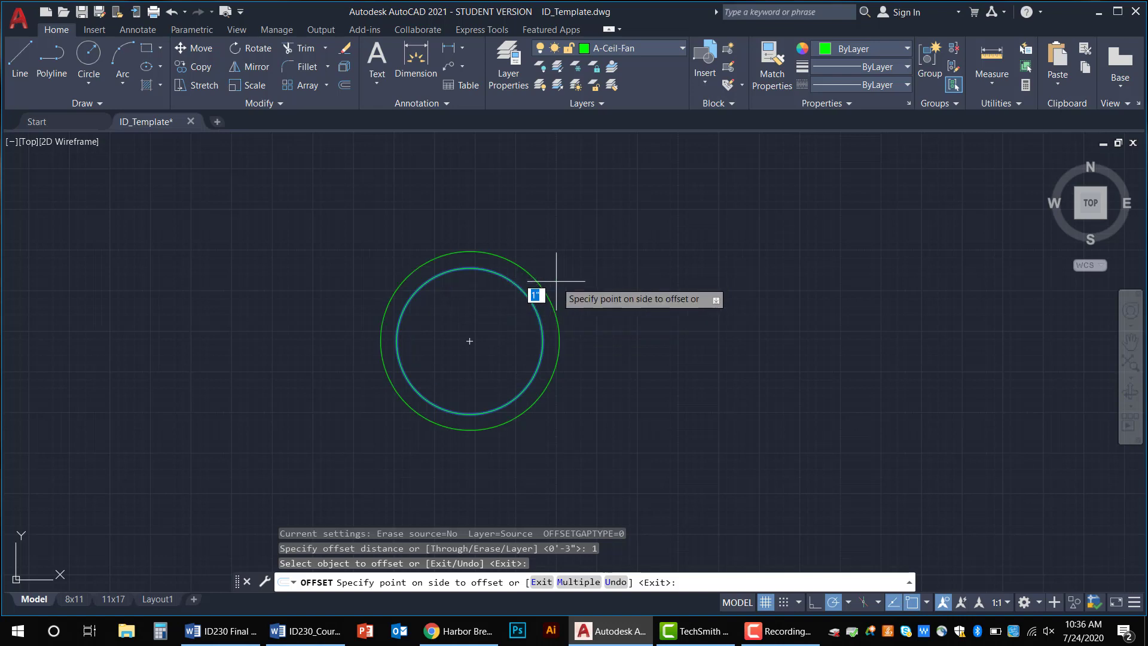
pyautogui.click(596, 285)
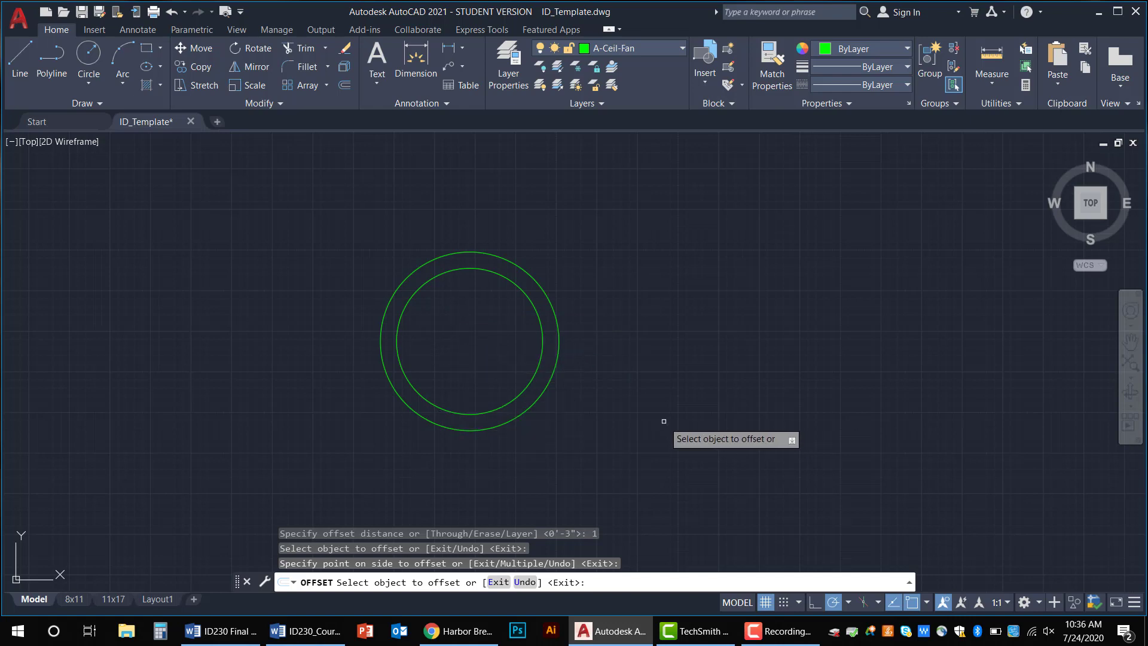
pyautogui.scroll(-2, 619, 360)
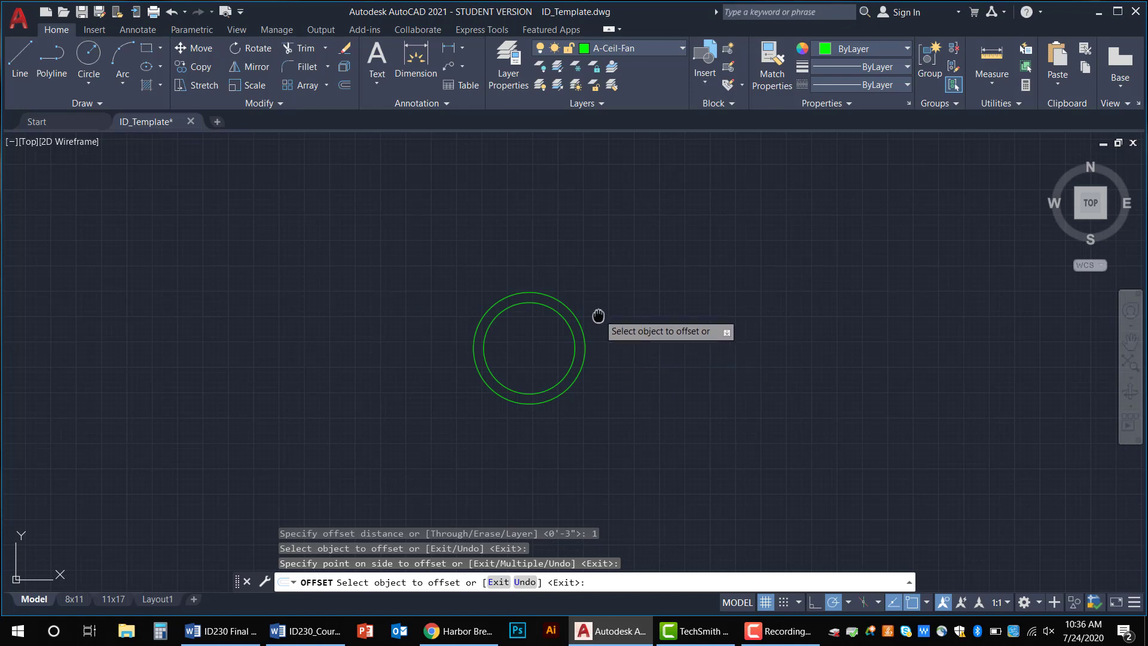
pyautogui.moveTo(593, 313); pyautogui.dragTo(584, 392, button='middle')
pyautogui.scroll(-2, 578, 360)
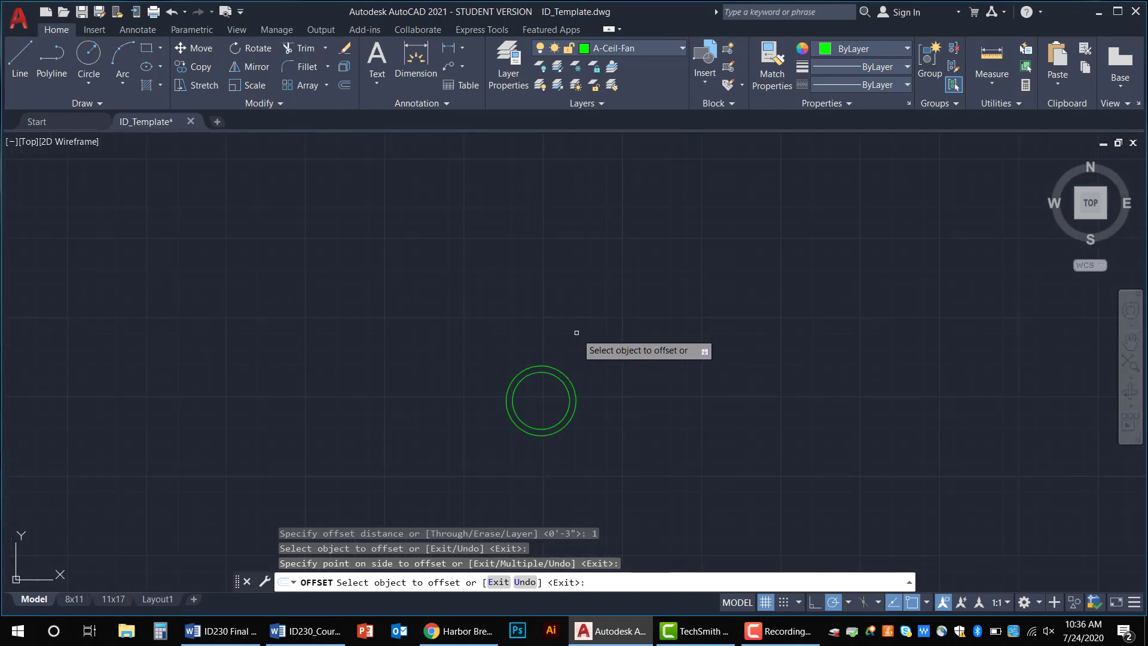
pyautogui.scroll(2, 573, 336)
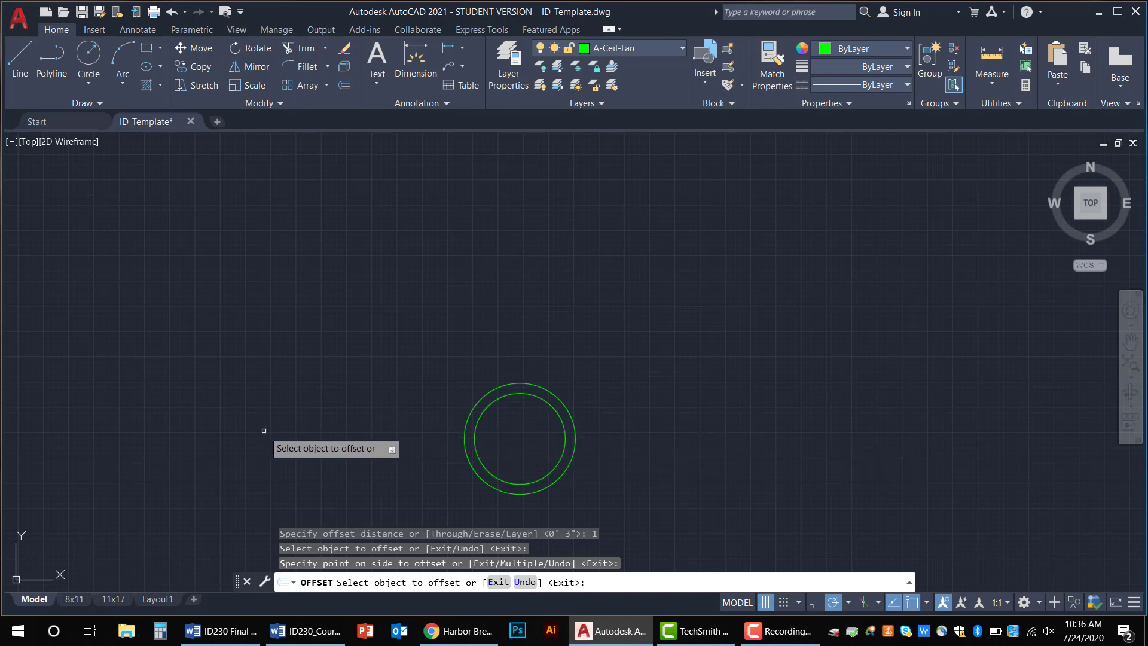
# Draw a 36-inch vertical line straight up from the centre of the concentric circles
pyautogui.click(20, 60)
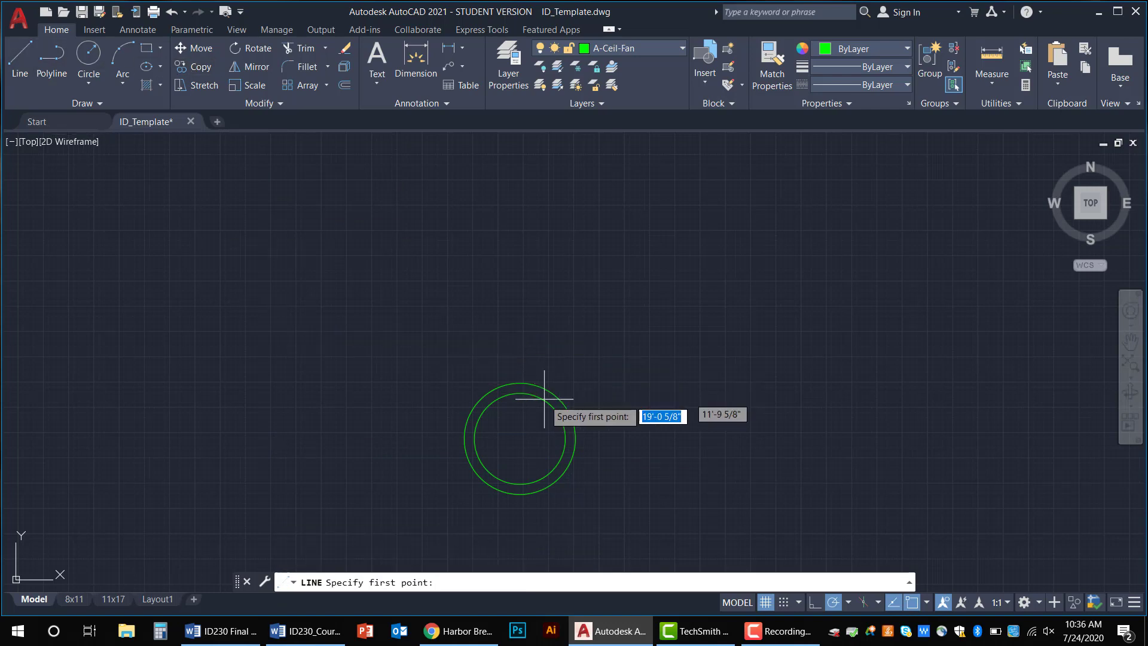
pyautogui.moveTo(519, 438)
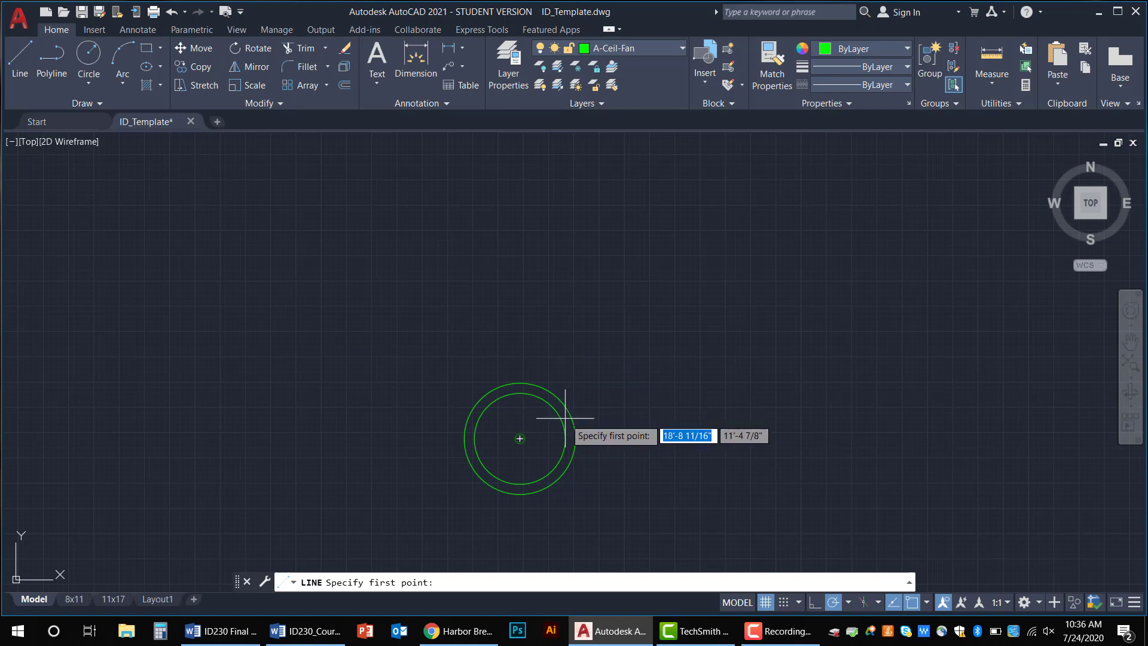
pyautogui.click(519, 438)
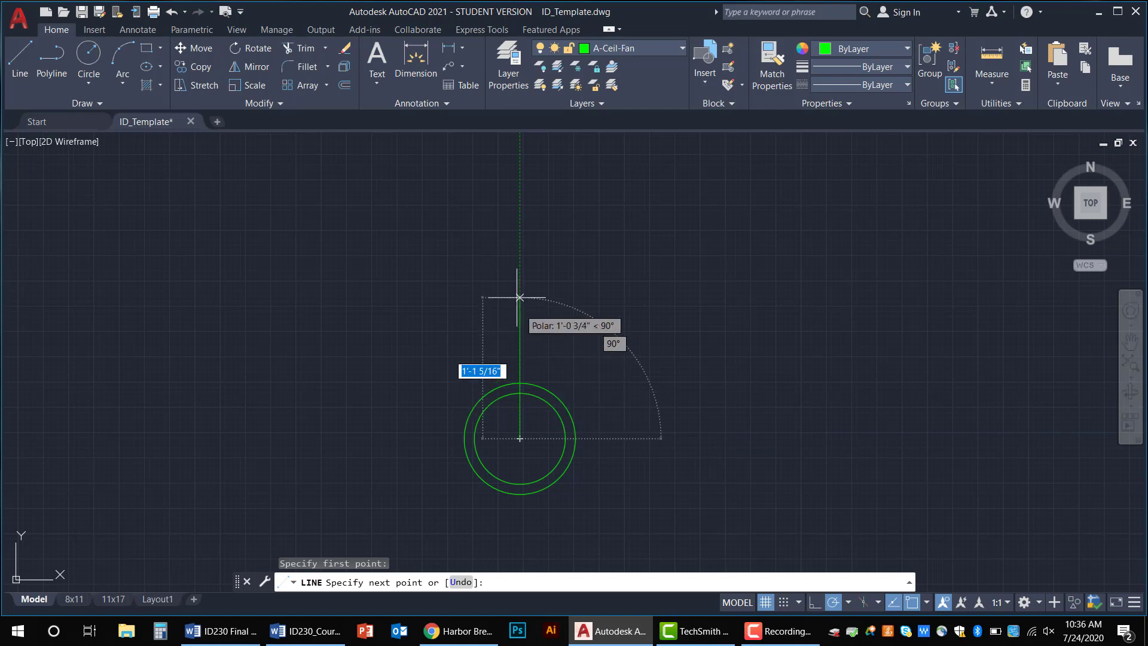
pyautogui.write('36')
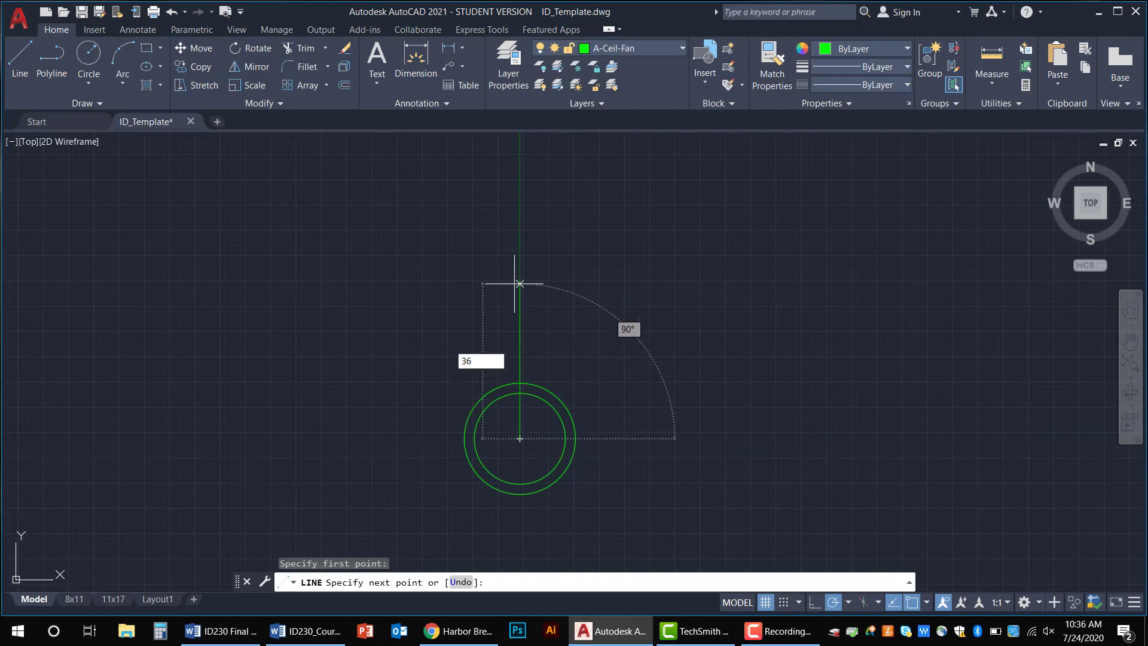
pyautogui.press('Return')
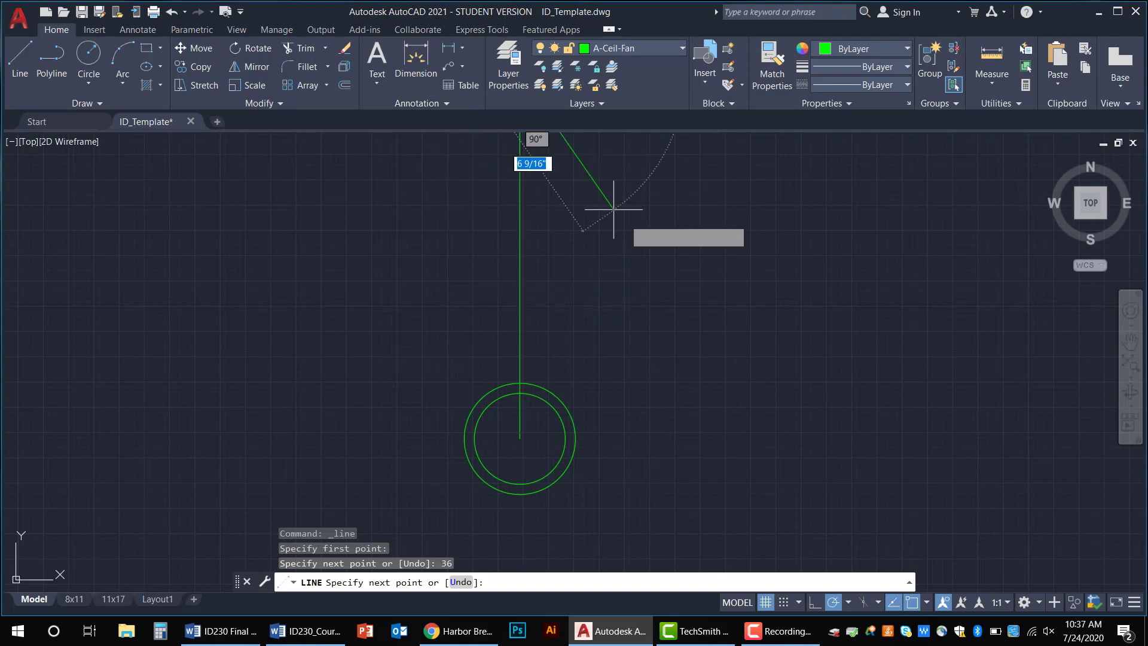
pyautogui.press('Escape')
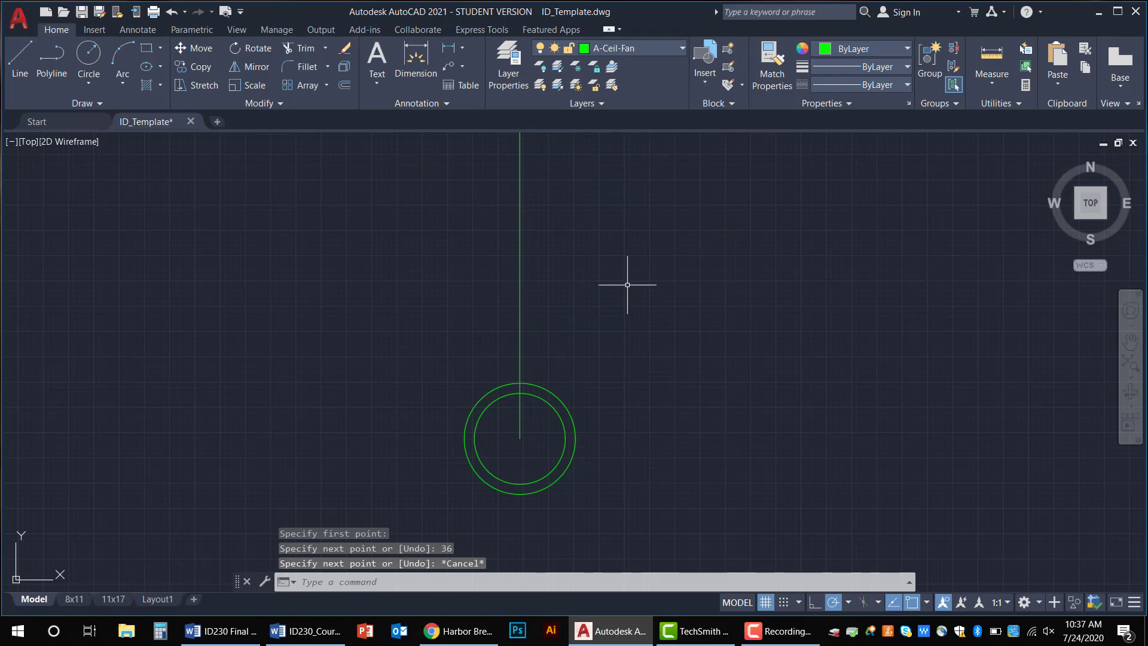
pyautogui.scroll(-4, 627, 284)
pyautogui.scroll(2, 619, 208)
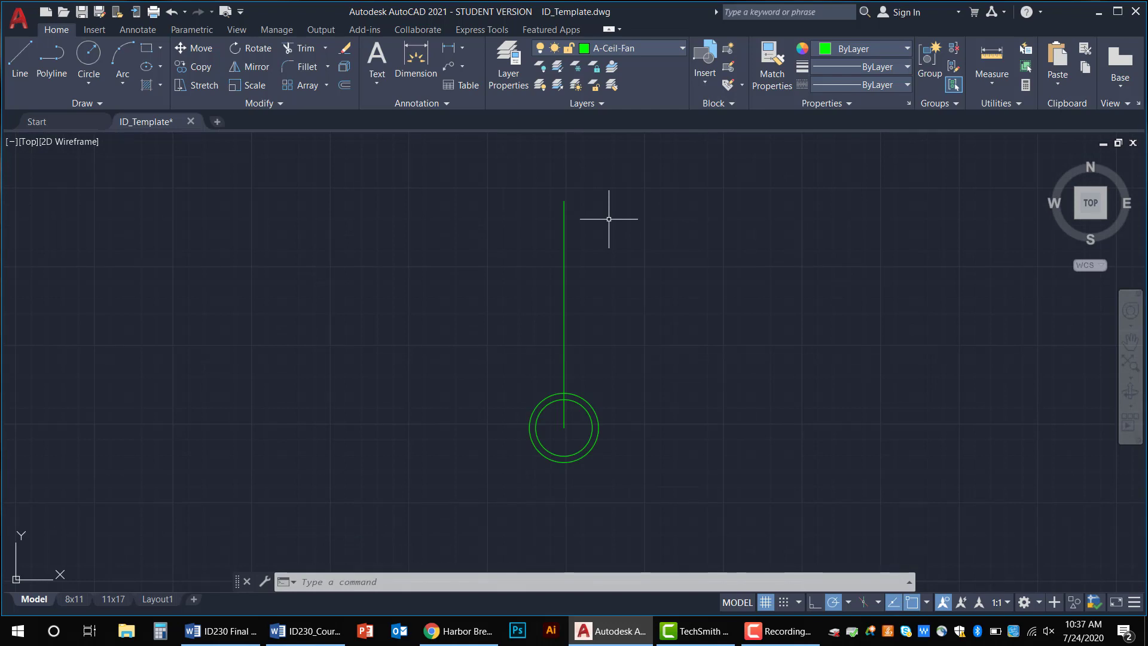
pyautogui.click(1131, 380)
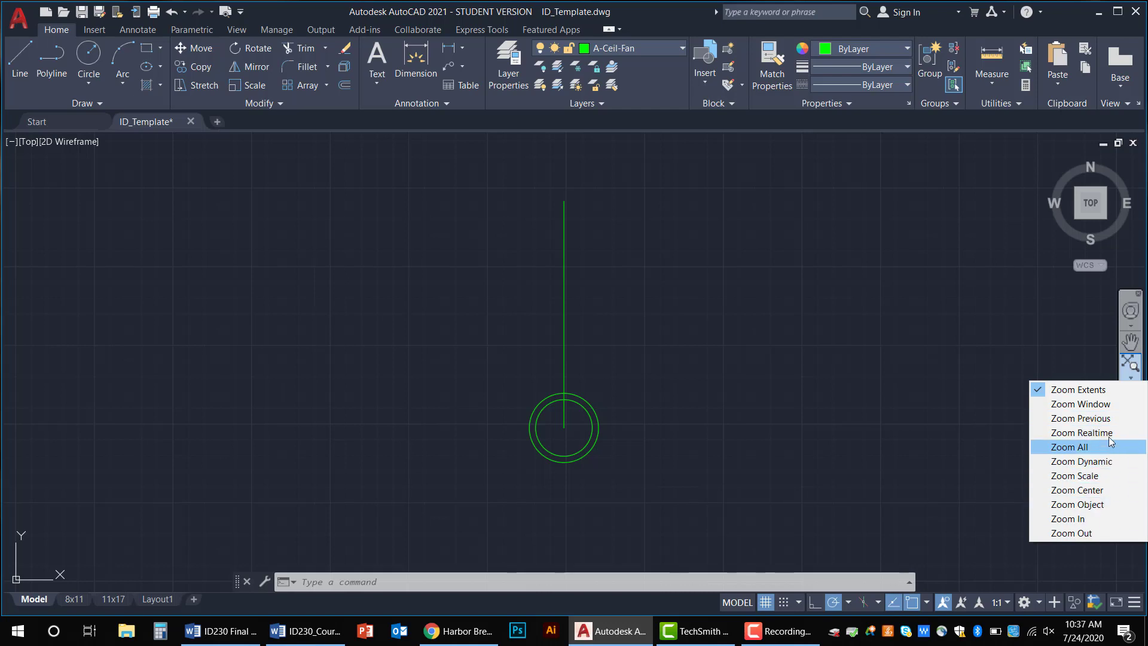
pyautogui.click(772, 324)
pyautogui.click(805, 333)
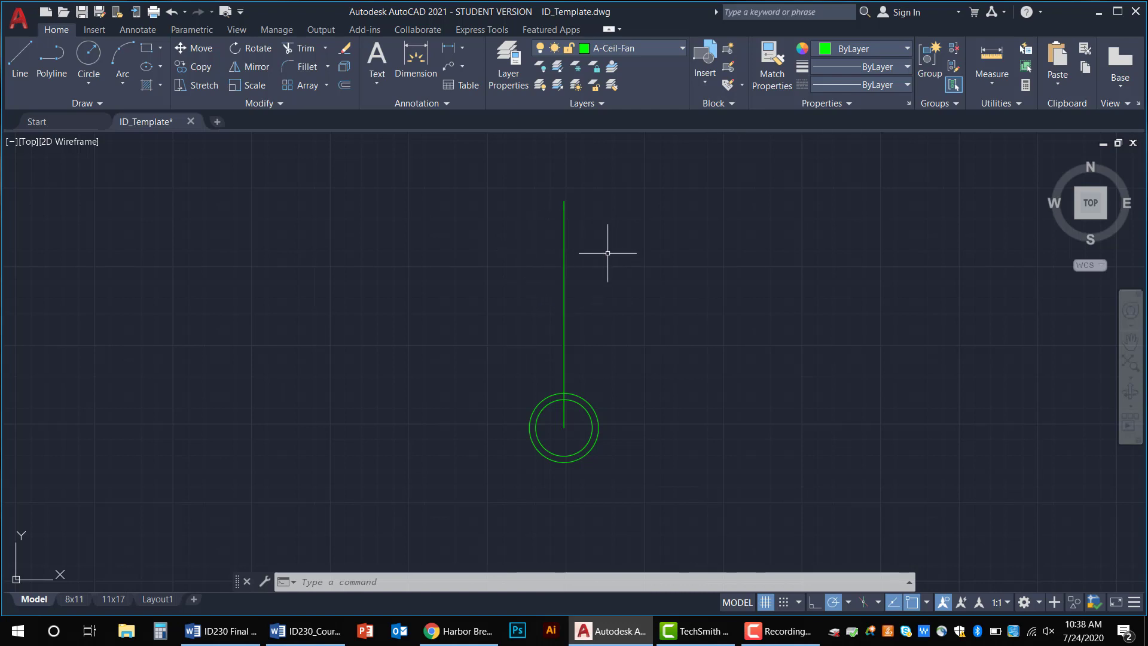
# Offset the vertical line 4 inches to its right to make a parallel line
pyautogui.click(345, 86)
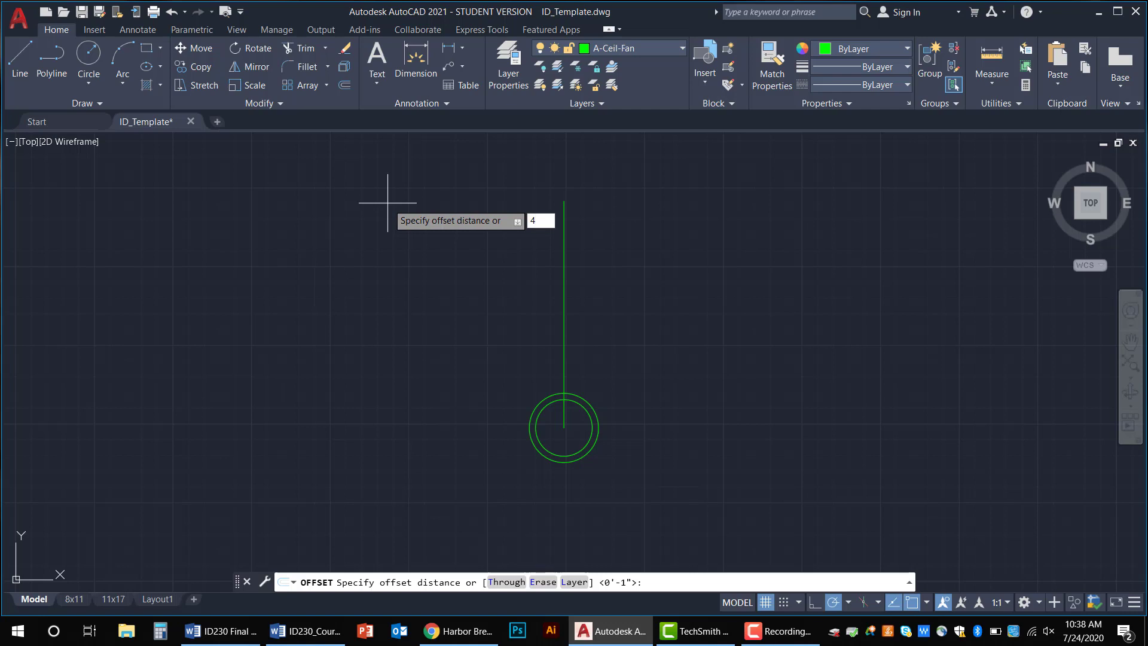
pyautogui.press('Return')
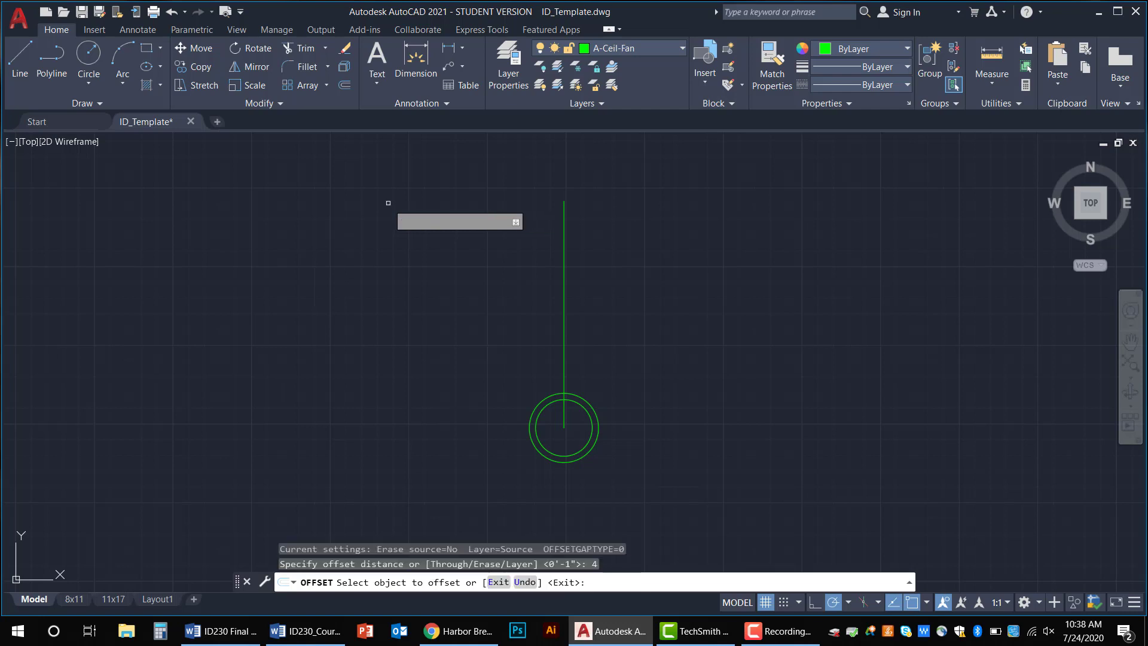
pyautogui.click(564, 250)
pyautogui.click(651, 270)
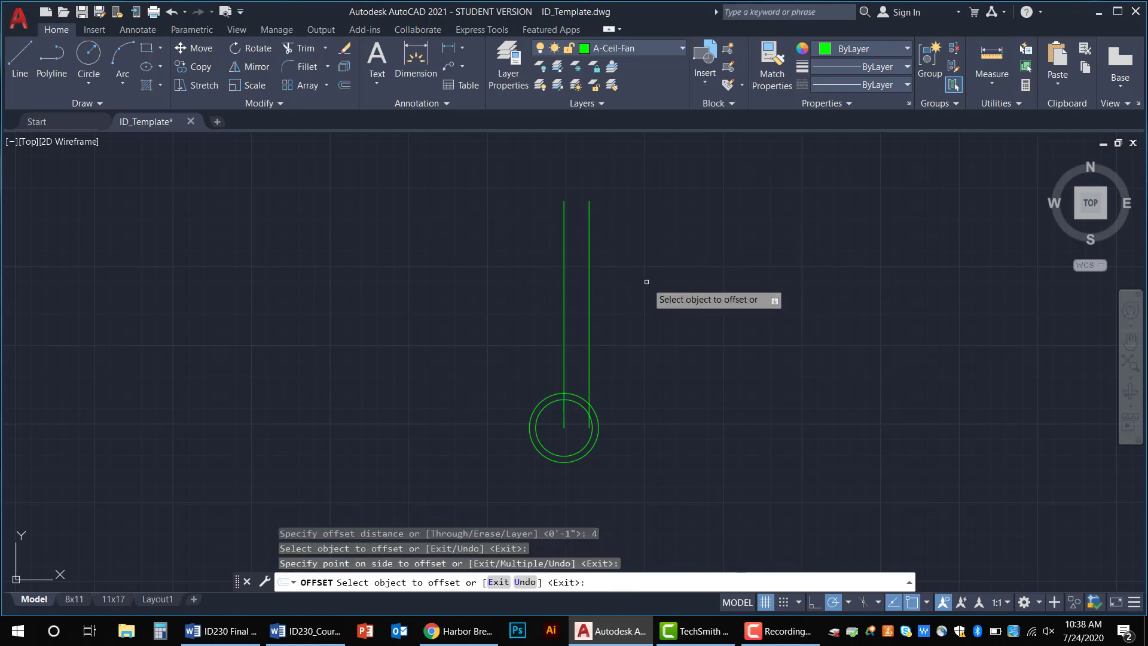
pyautogui.scroll(1, 597, 262)
pyautogui.scroll(1, 586, 264)
pyautogui.moveTo(586, 264)
pyautogui.mouseDown(button='middle')
pyautogui.moveTo(526, 297)
pyautogui.moveTo(532, 268)
pyautogui.moveTo(514, 226)
pyautogui.moveTo(519, 268)
pyautogui.mouseUp(button='middle')
pyautogui.scroll(-1, 527, 294)
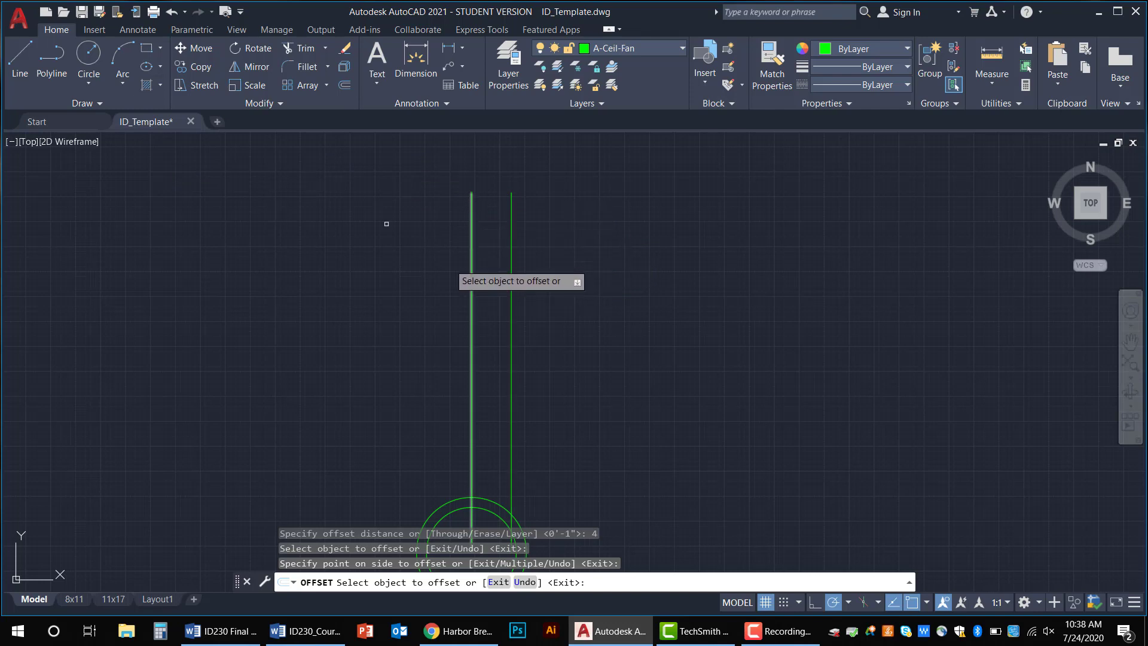
# Draw a horizontal line between the two vertical lines, starting 6 inches below the upper end of the original line
pyautogui.click(20, 59)
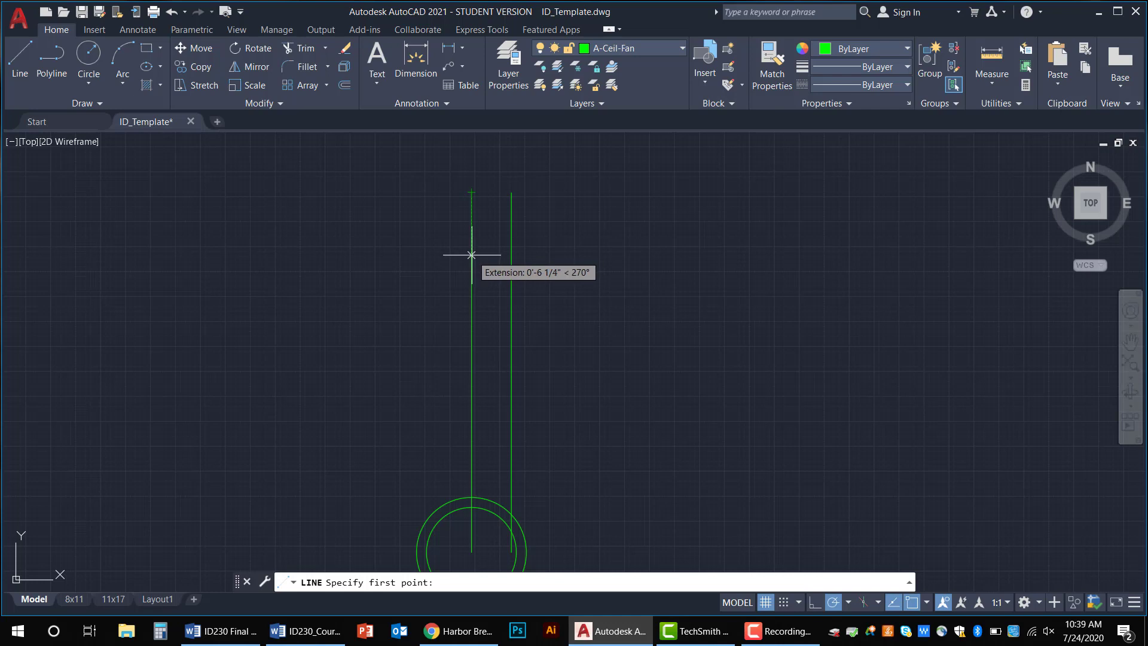
pyautogui.write('6')
pyautogui.press('Return')
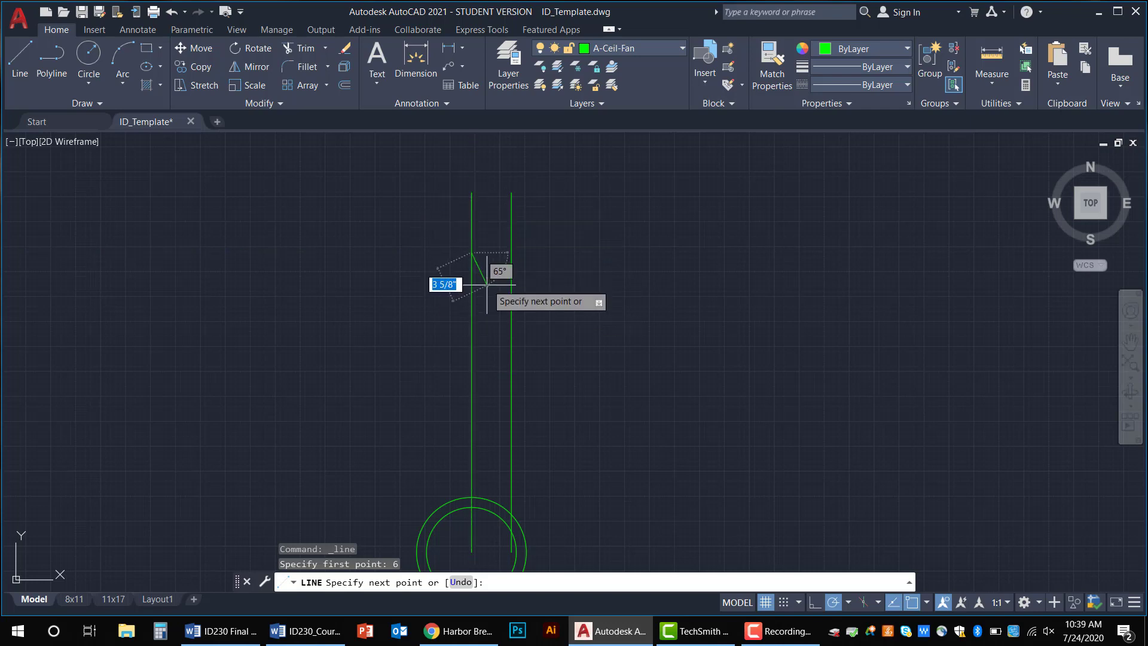
pyautogui.click(511, 252)
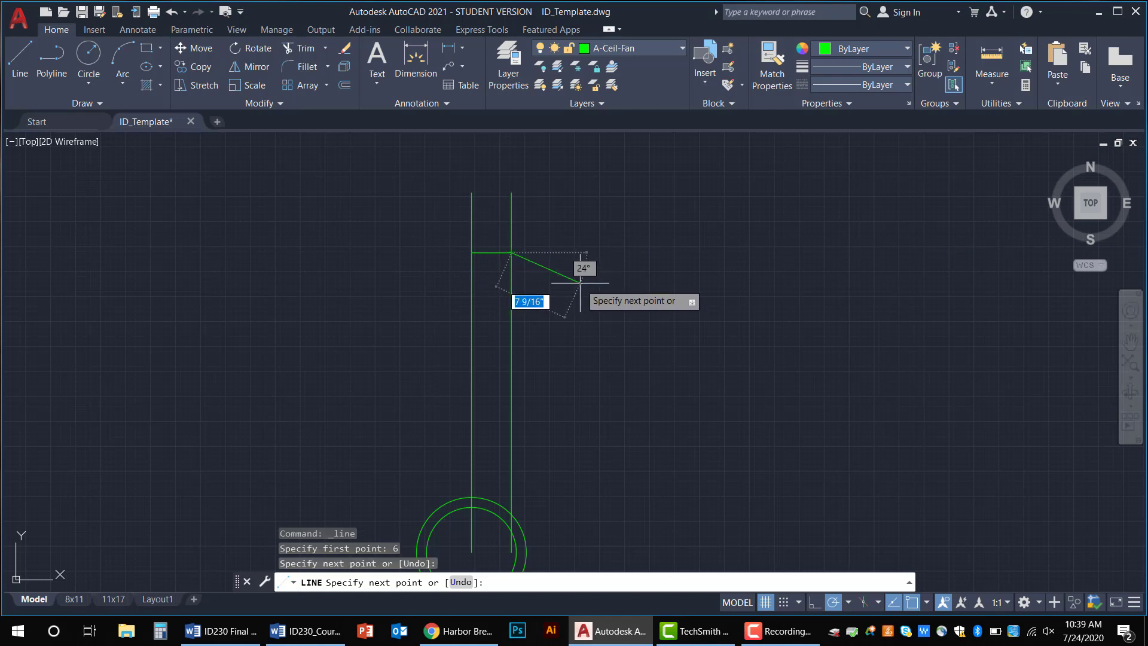
pyautogui.press('Escape')
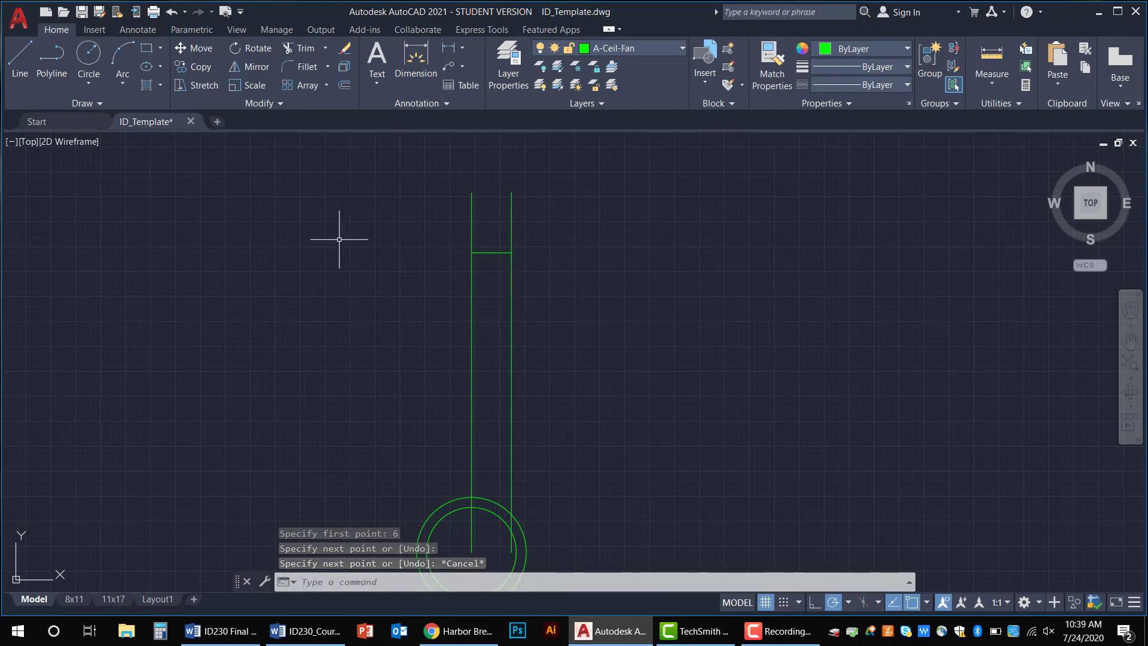
# Draw a diagonal line from the upper end of the original vertical line to the right end of the short horizontal line
pyautogui.press('space')
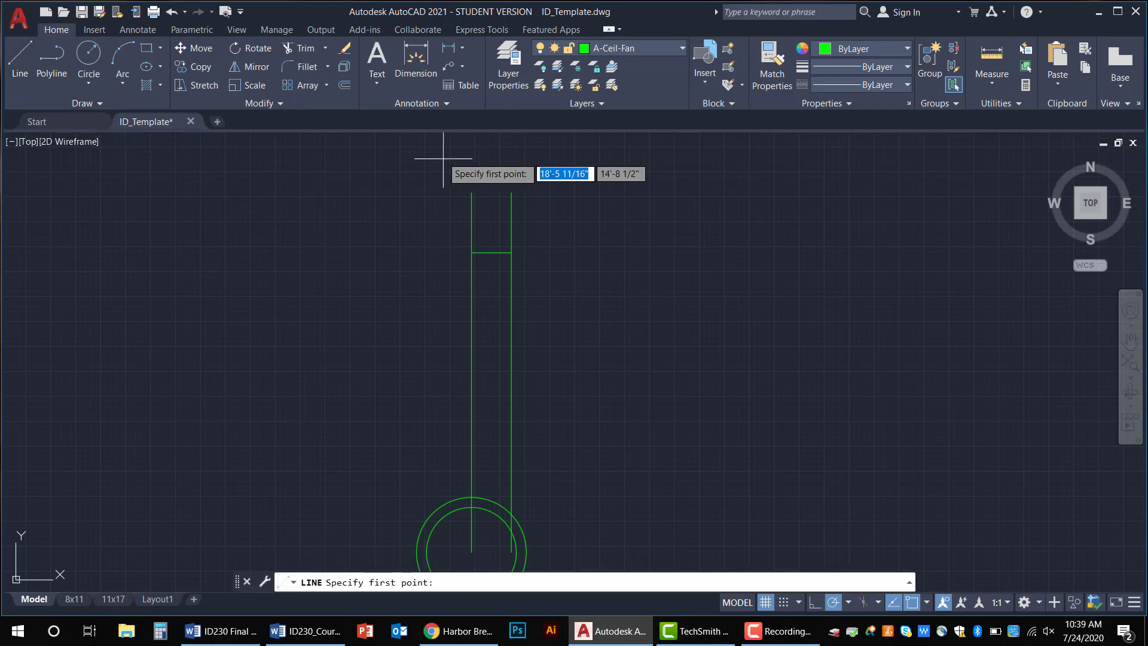
pyautogui.click(472, 193)
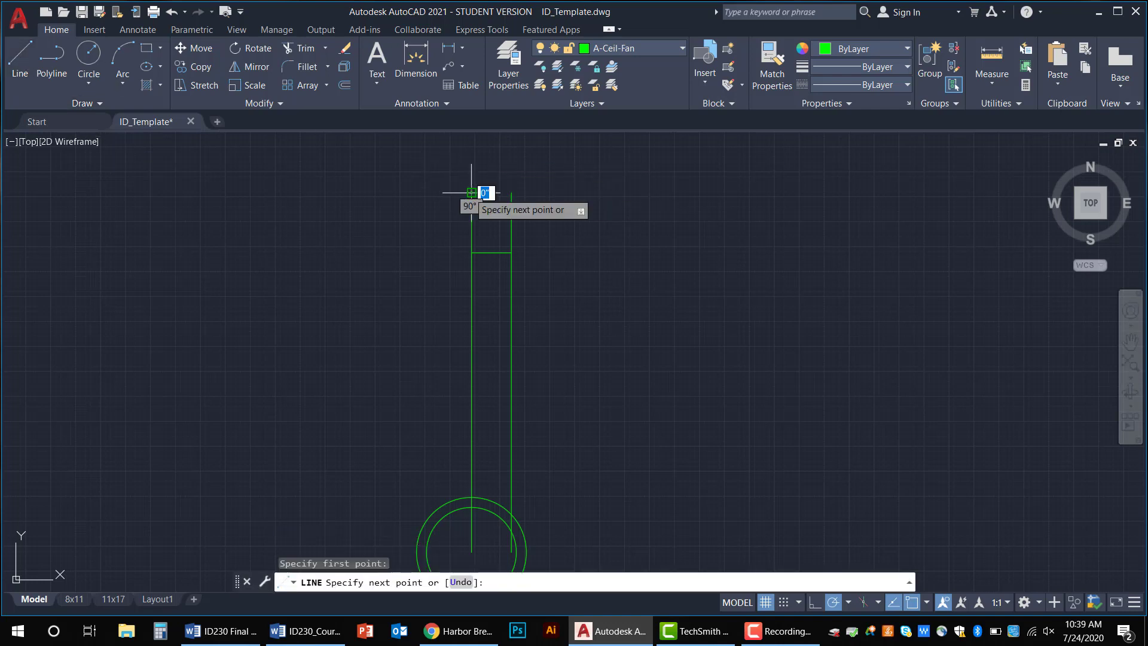
pyautogui.click(511, 252)
pyautogui.press('Escape')
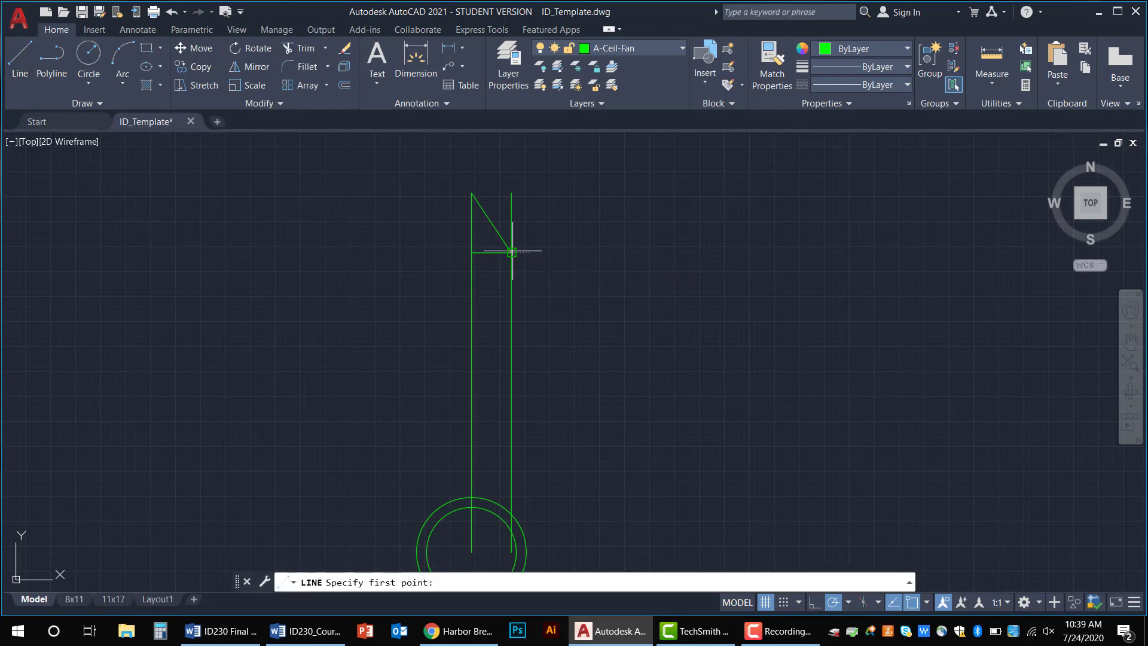
# Draw the blade's slanted edge from the lower end of the diagonal to the centre of the circles
pyautogui.click(511, 252)
pyautogui.moveTo(521, 326); pyautogui.dragTo(524, 172, button='middle')
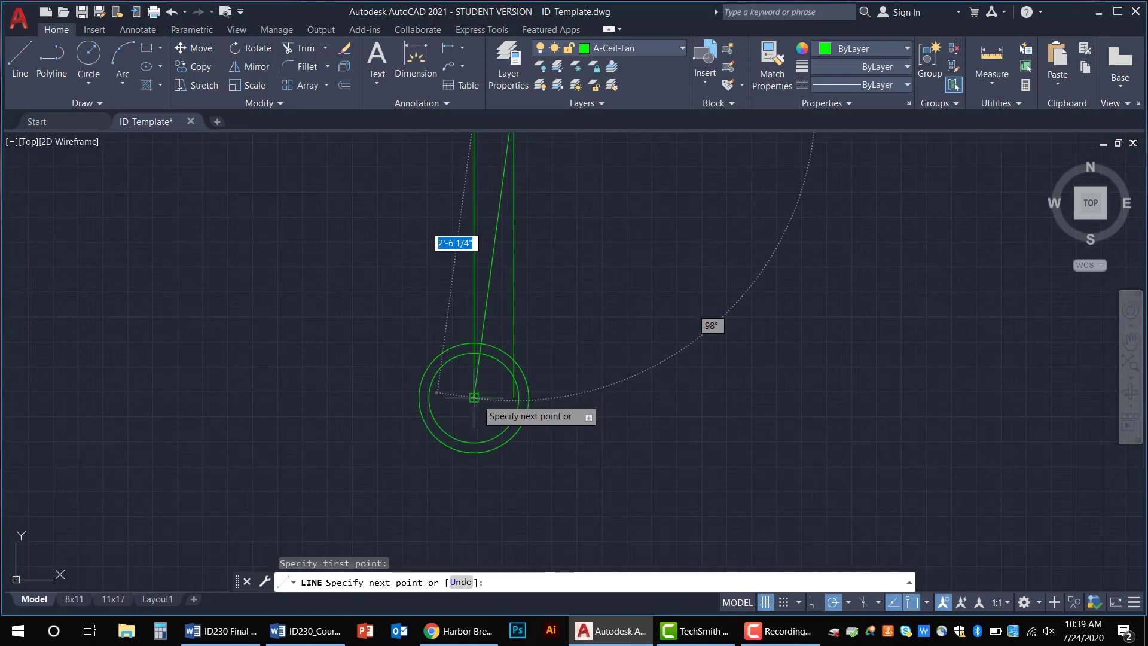
pyautogui.click(475, 398)
pyautogui.press('Escape')
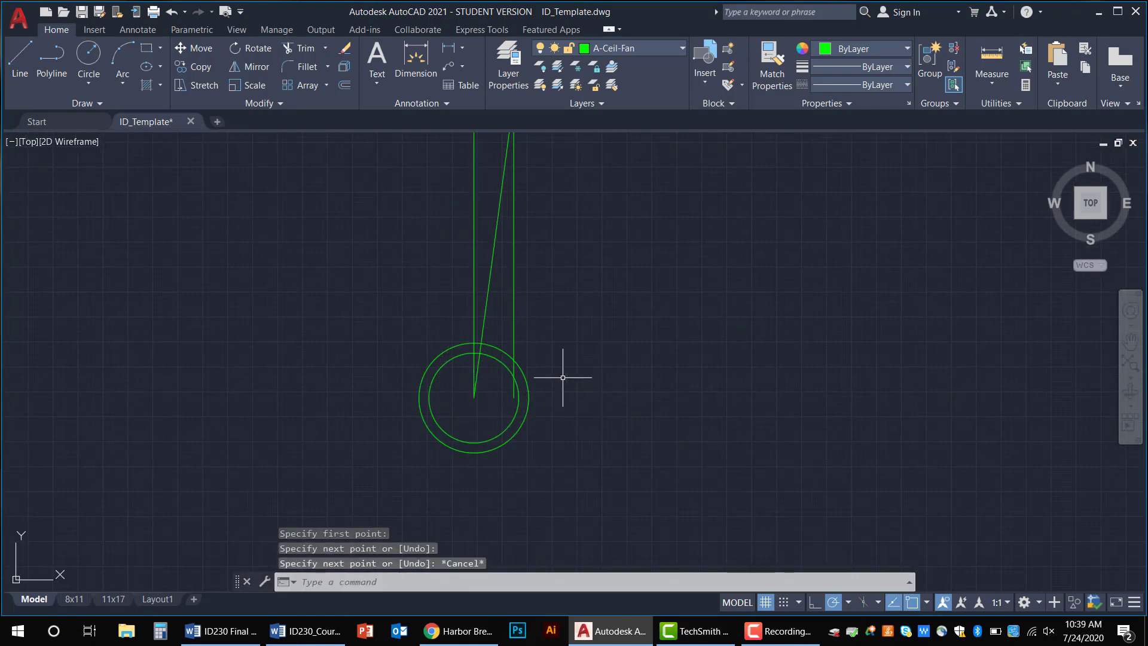
pyautogui.scroll(-3, 557, 375)
pyautogui.moveTo(555, 371); pyautogui.dragTo(528, 436, button='middle')
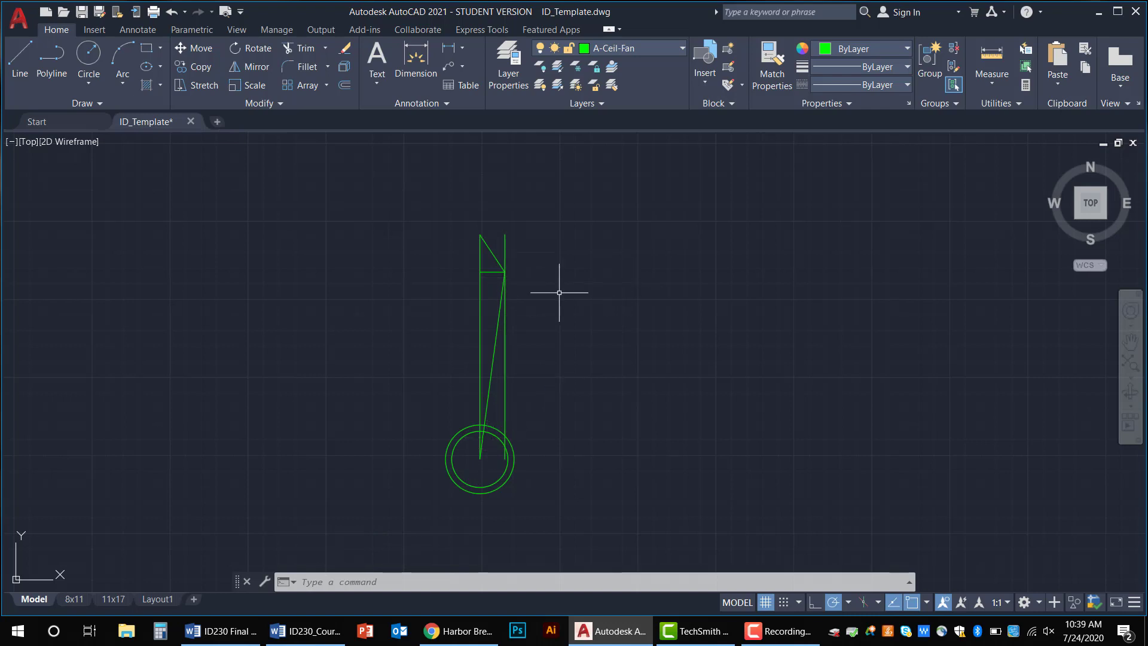
# Delete the offset vertical line and the short horizontal line, leaving only the blade outline
pyautogui.click(505, 373)
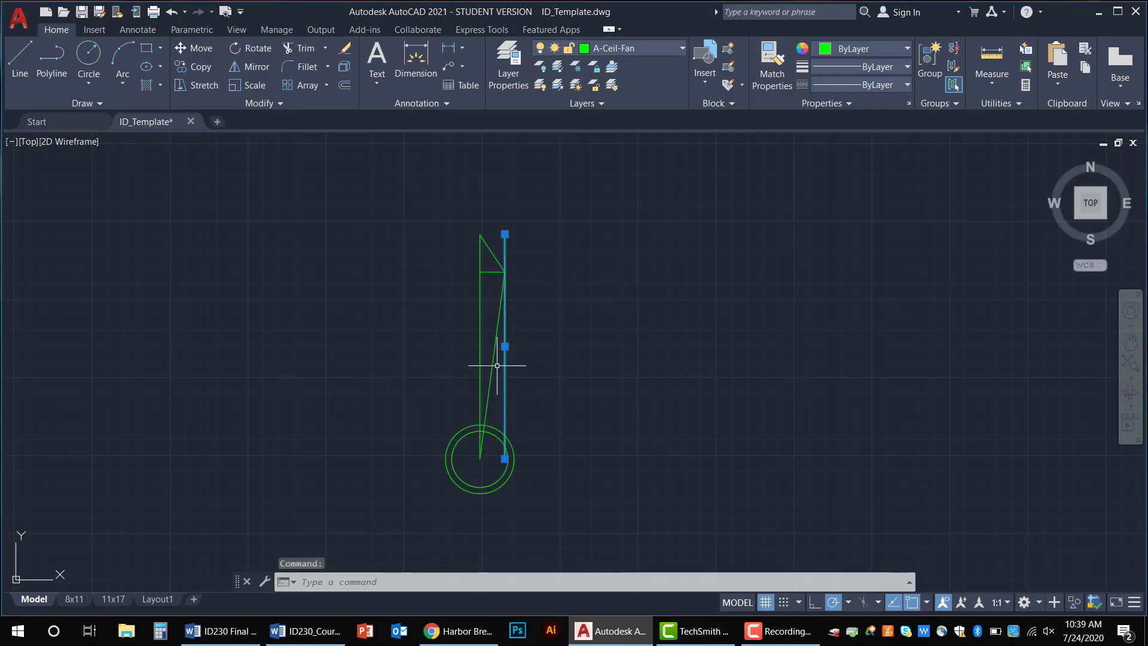
pyautogui.press('Delete')
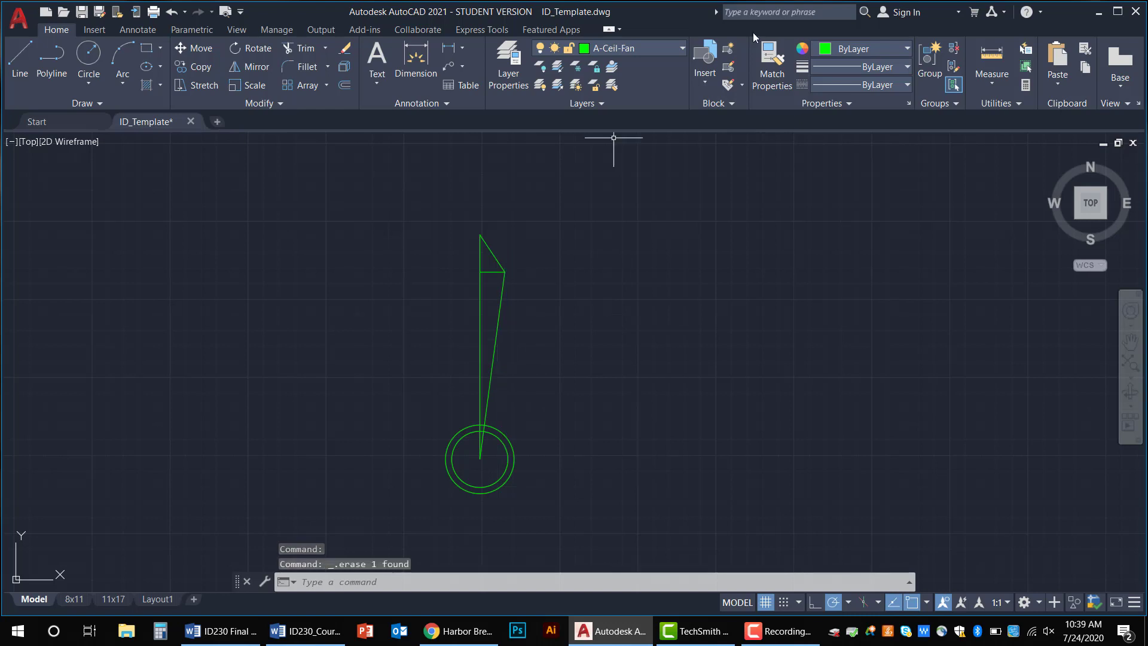
pyautogui.scroll(2, 487, 281)
pyautogui.click(499, 263)
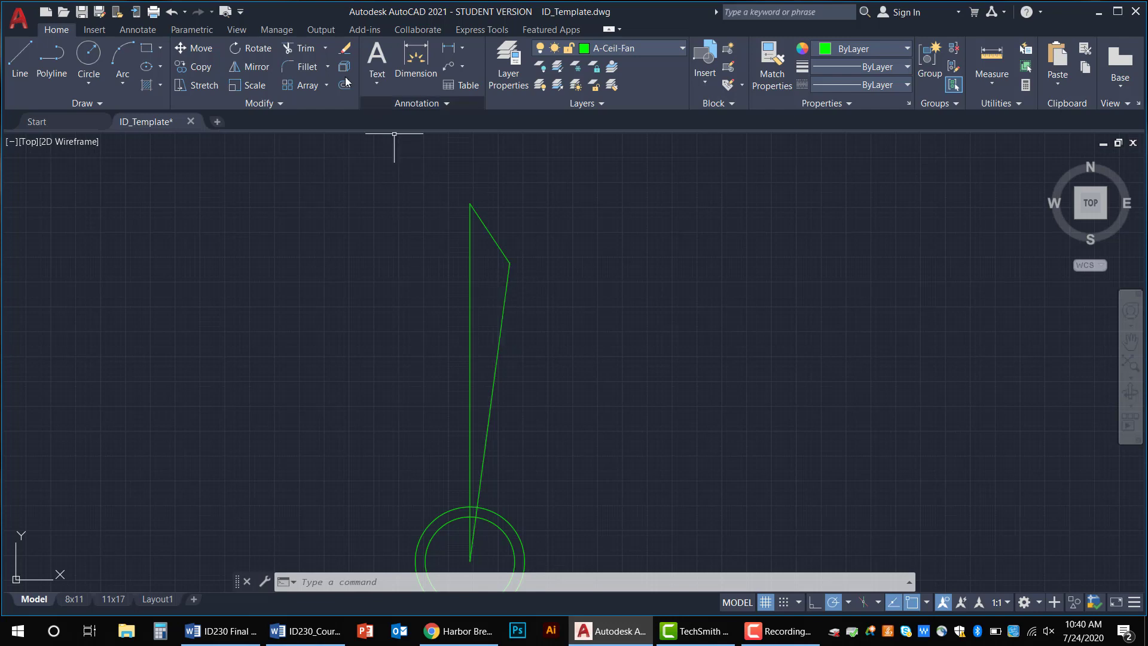
# Fillet the blade's outer right corner between the short diagonal and the long slanted edge with a 2-inch radius
pyautogui.click(302, 66)
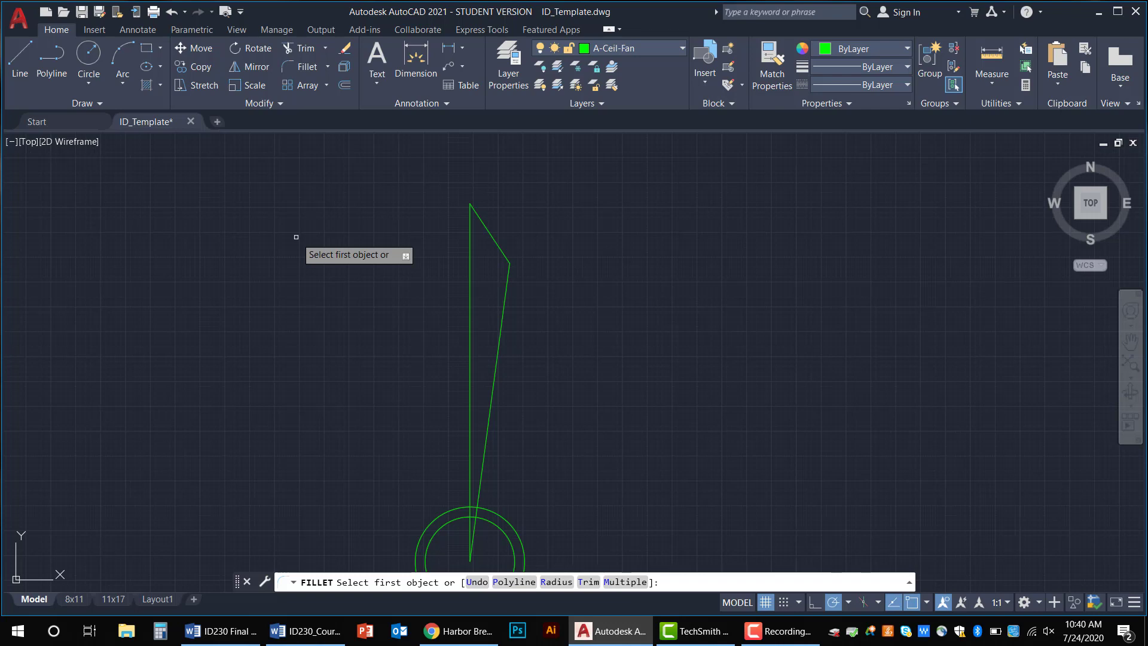
pyautogui.write('r')
pyautogui.press('Return')
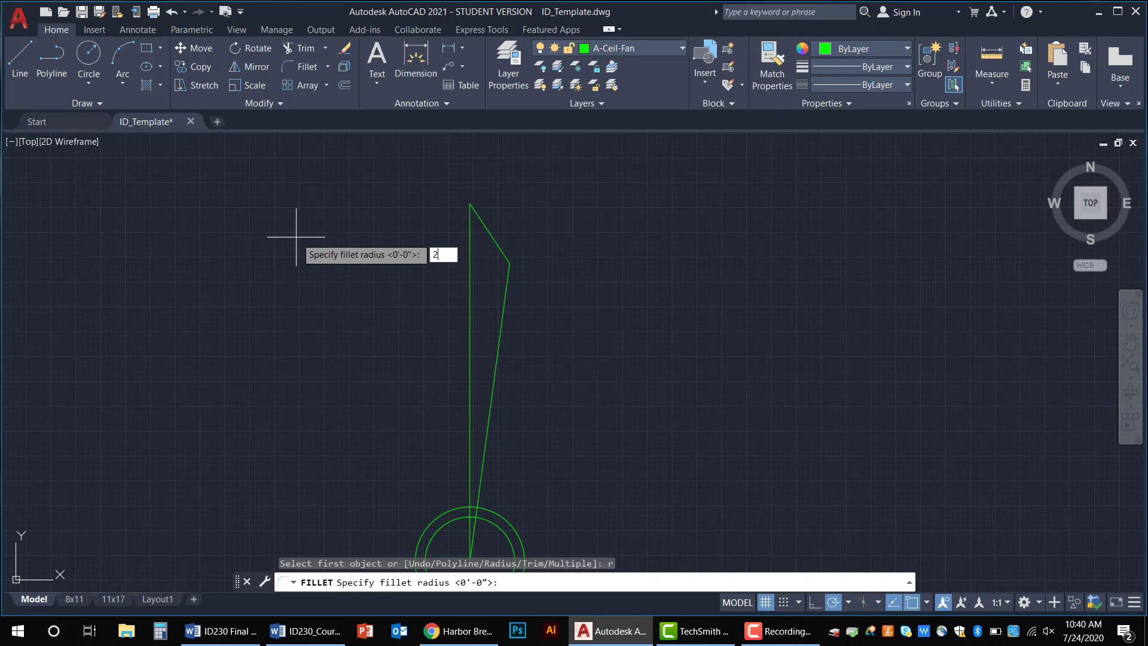
pyautogui.press('Return')
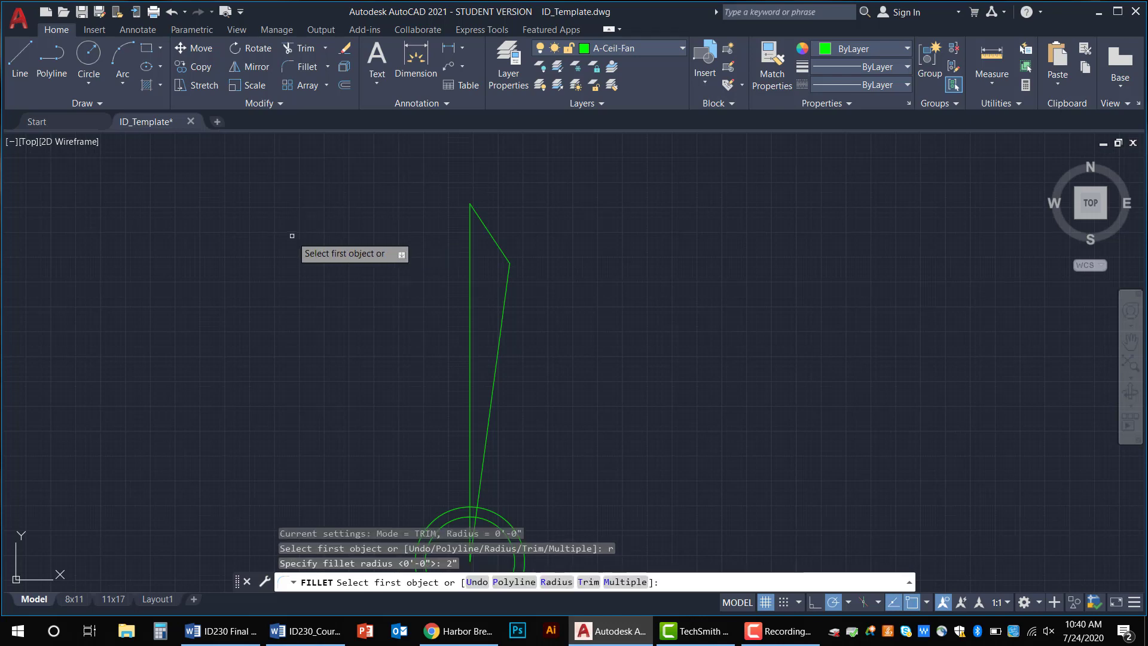
pyautogui.click(492, 237)
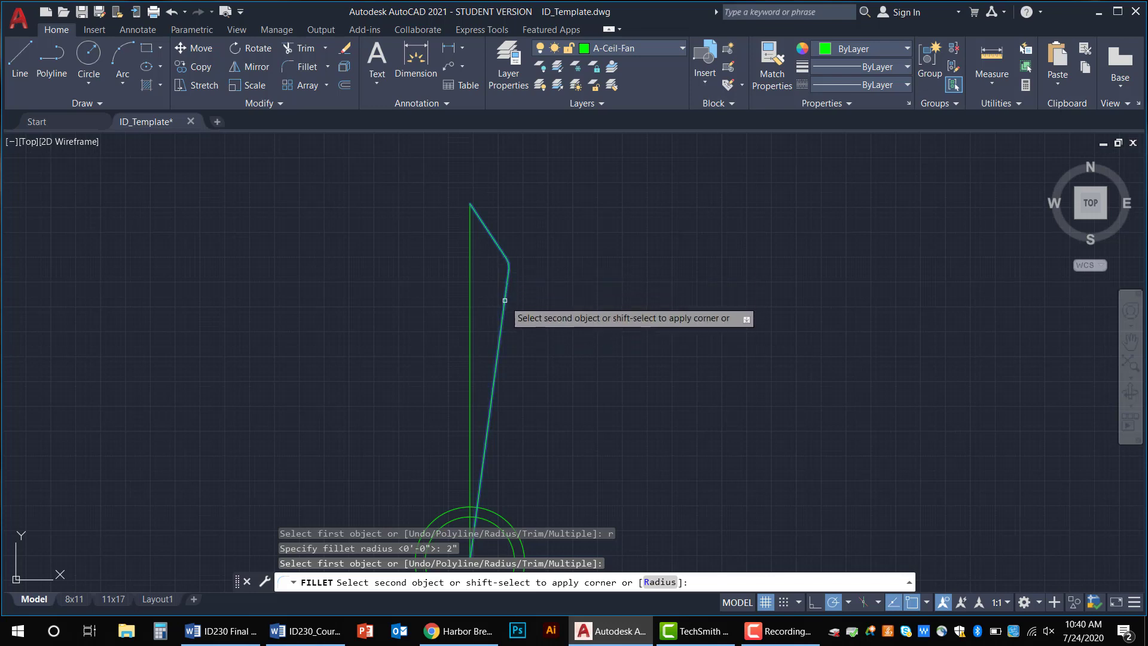
pyautogui.click(502, 316)
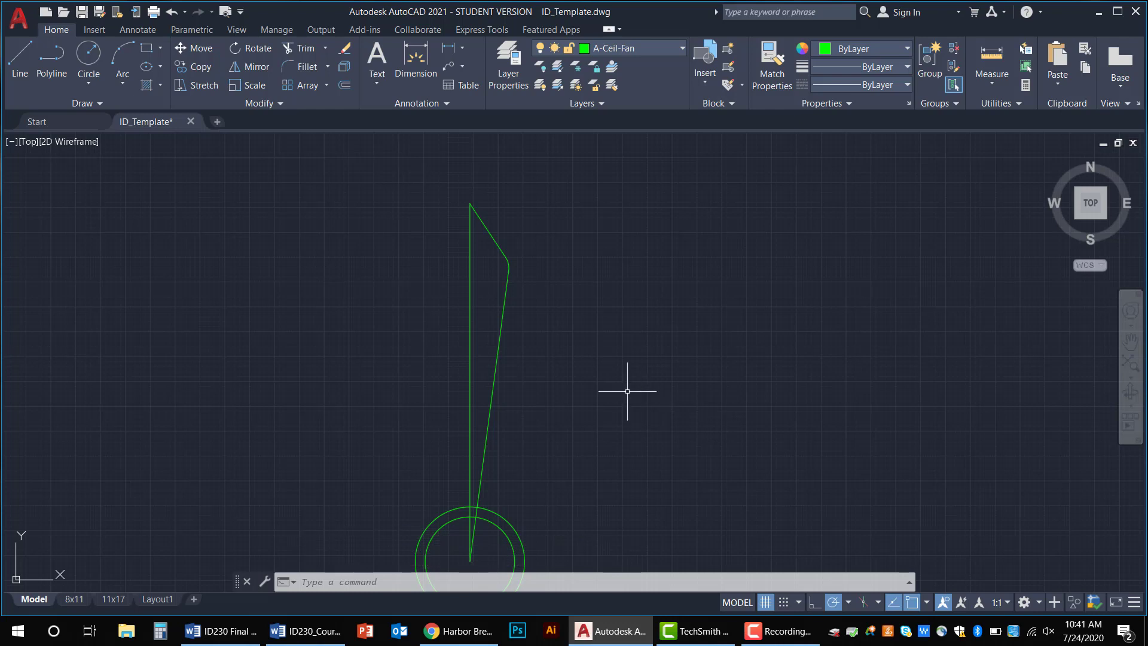
# Trim away the parts of both long blade edges that lie inside the outer circle
pyautogui.moveTo(572, 376); pyautogui.dragTo(584, 289, button='middle')
pyautogui.scroll(2, 498, 448)
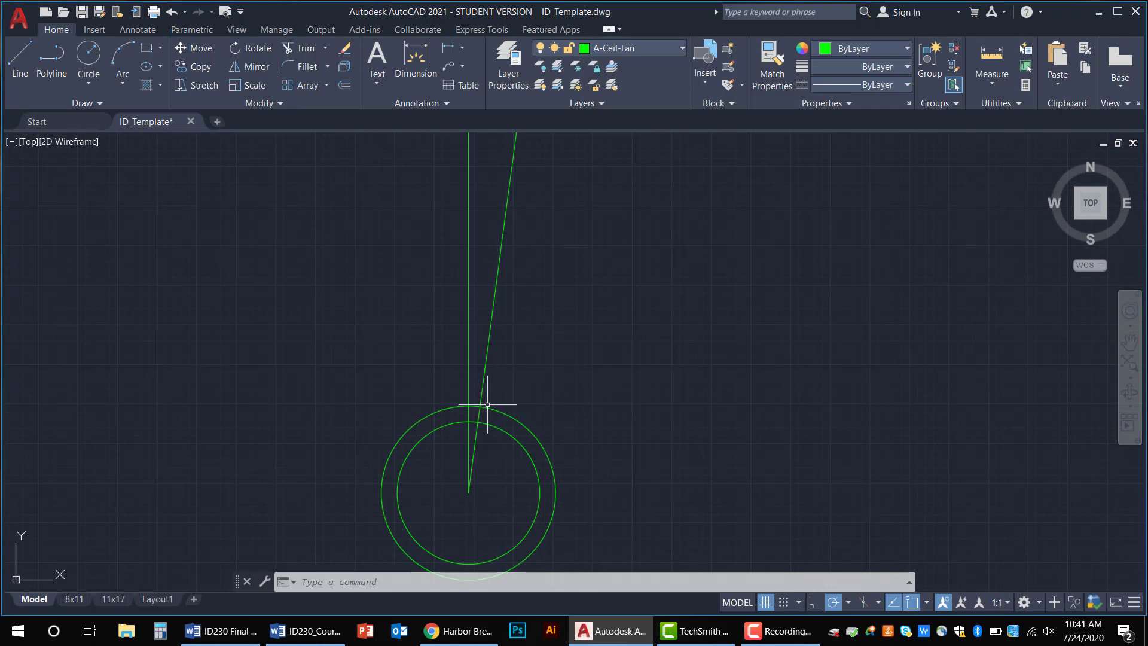
pyautogui.click(300, 49)
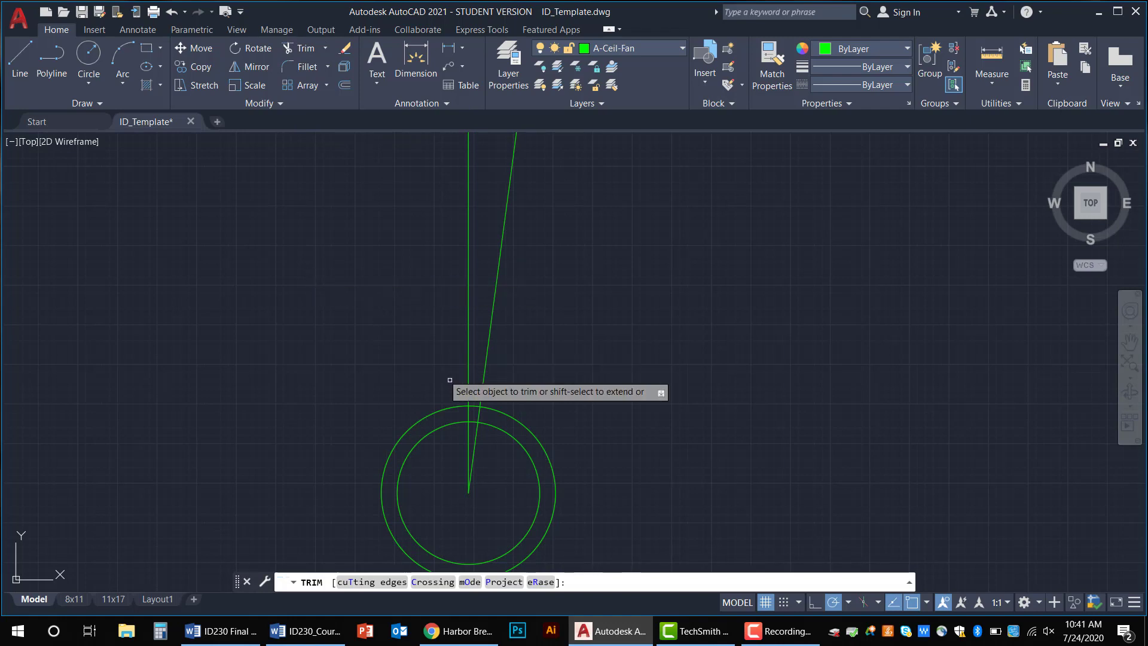
pyautogui.click(479, 415)
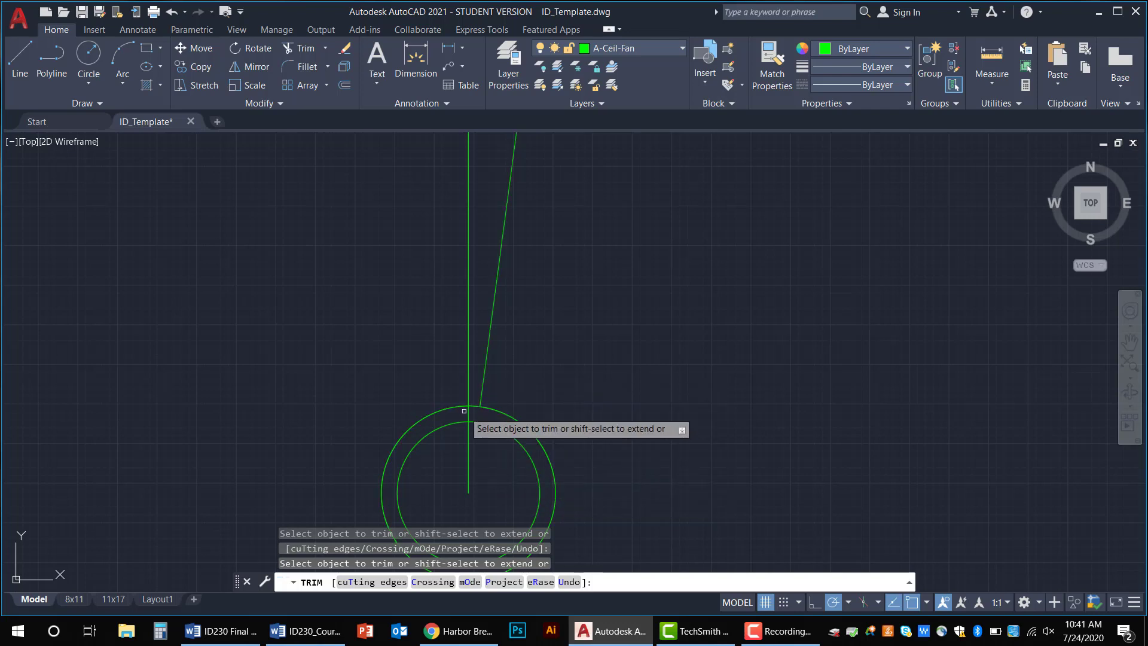
pyautogui.click(471, 434)
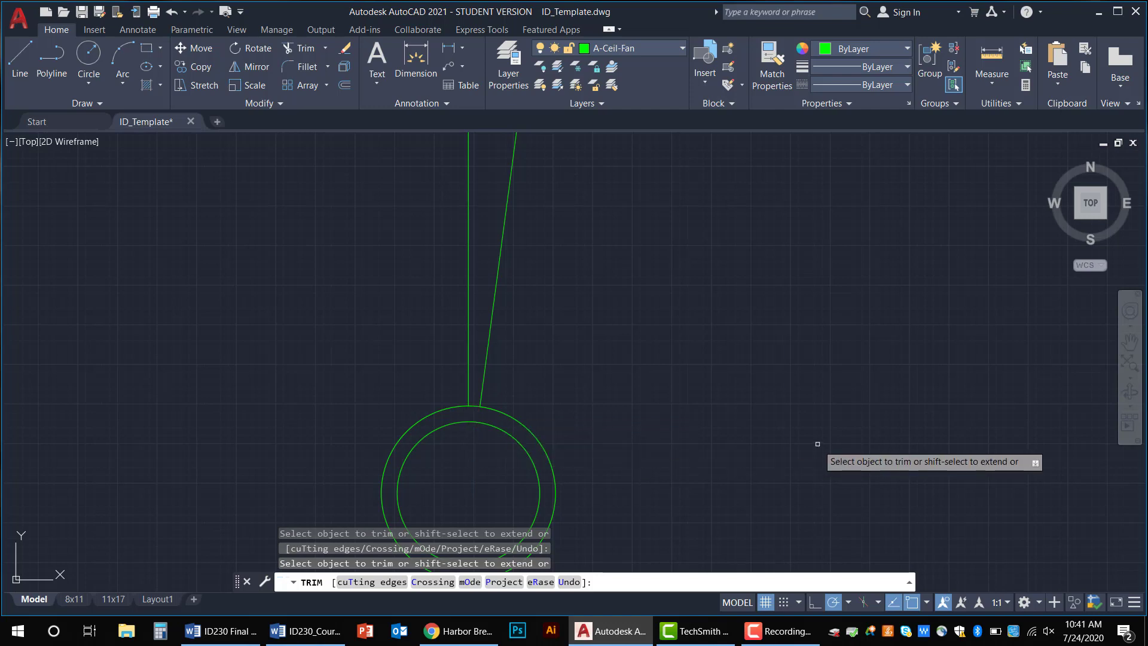
# Mirror the blade's short diagonal, rounded corner and slanted edge across the vertical centre line, keeping the source objects
pyautogui.scroll(-2, 519, 414)
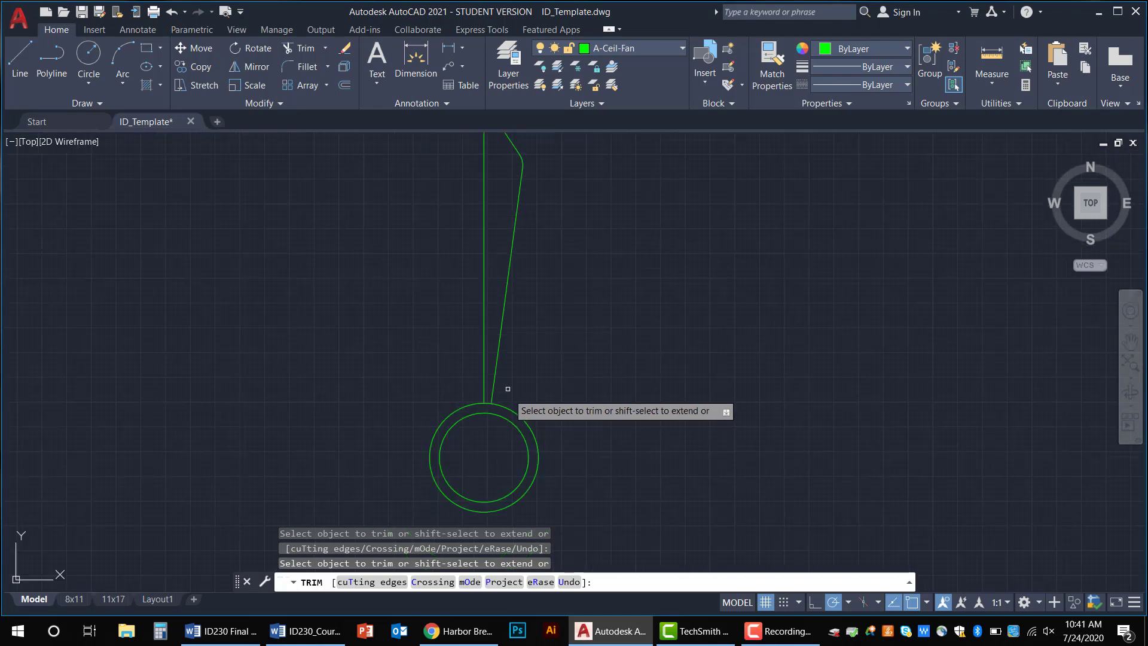
pyautogui.moveTo(505, 431); pyautogui.dragTo(495, 383, button='middle')
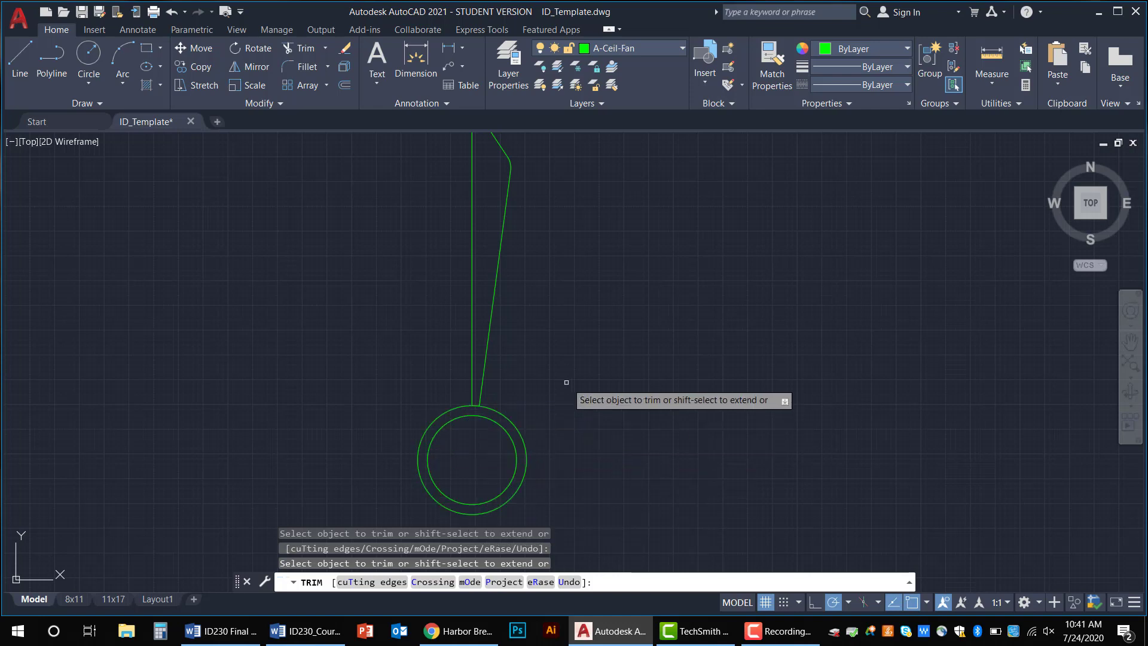
pyautogui.moveTo(566, 384)
pyautogui.mouseDown(button='middle')
pyautogui.moveTo(559, 454)
pyautogui.moveTo(590, 448)
pyautogui.mouseUp(button='middle')
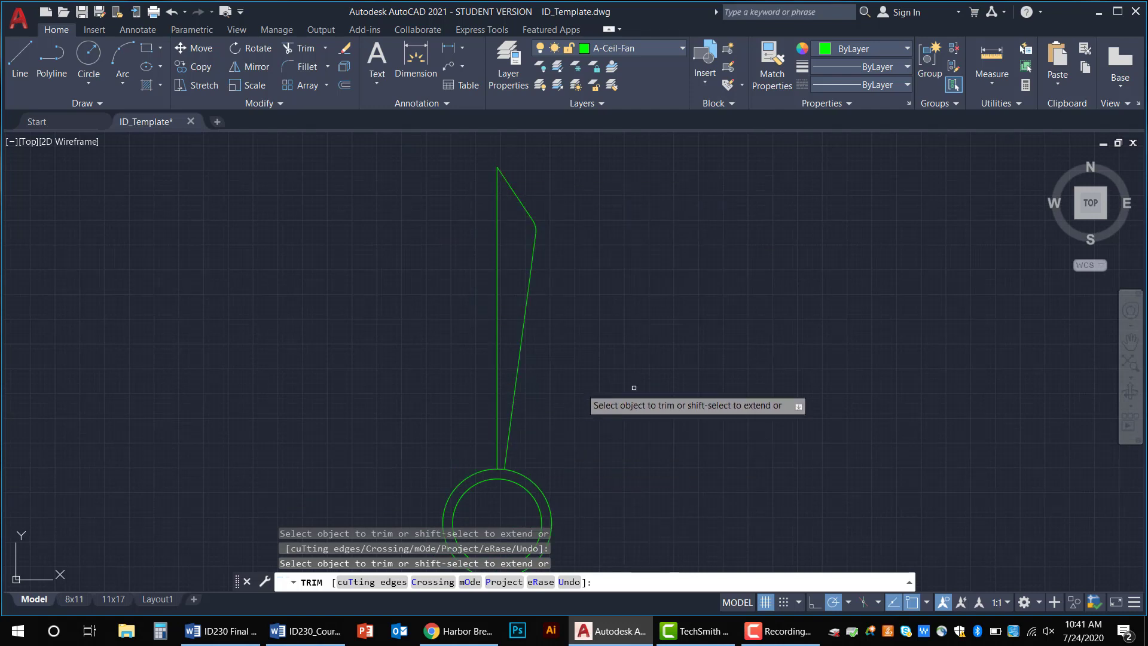
pyautogui.press('Escape')
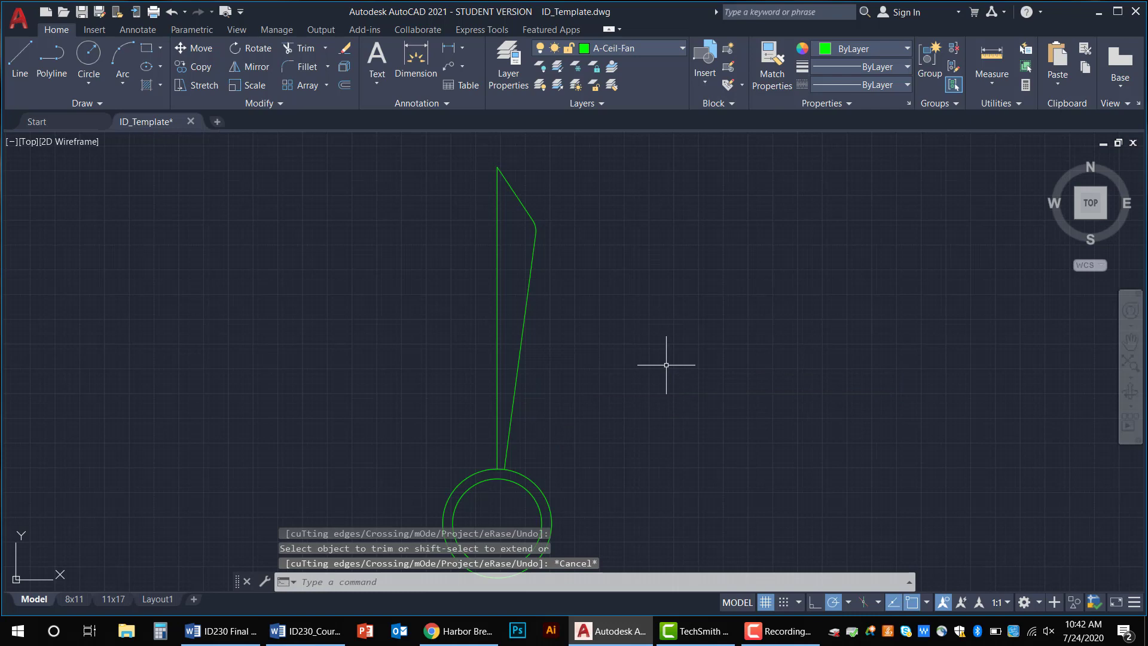
pyautogui.click(589, 290)
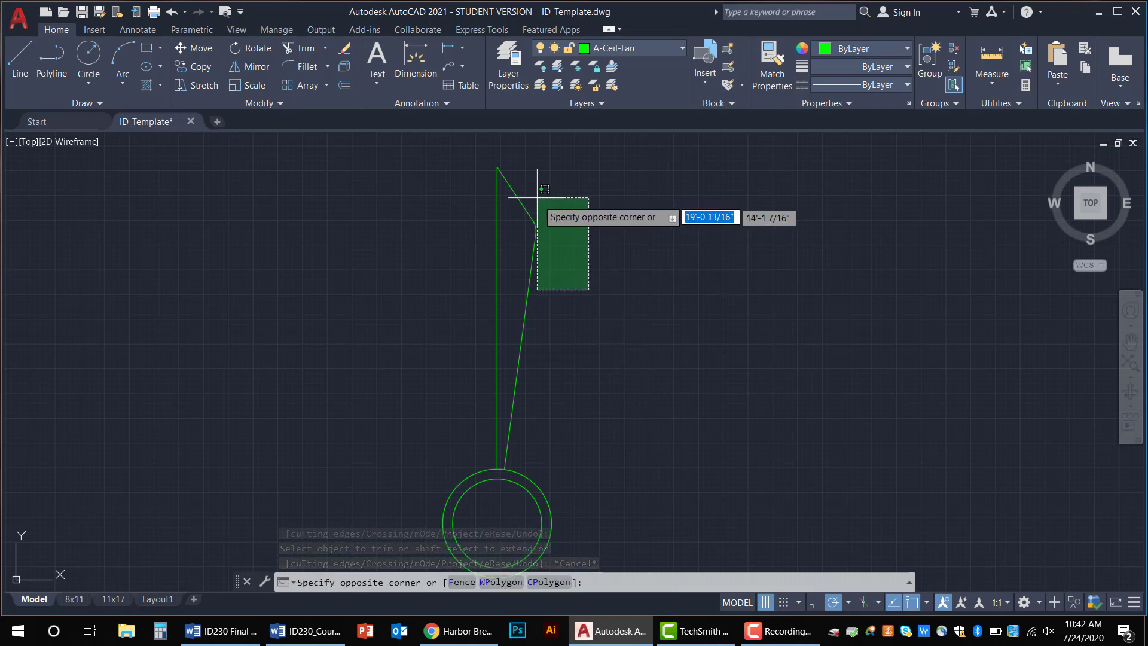
pyautogui.click(537, 190)
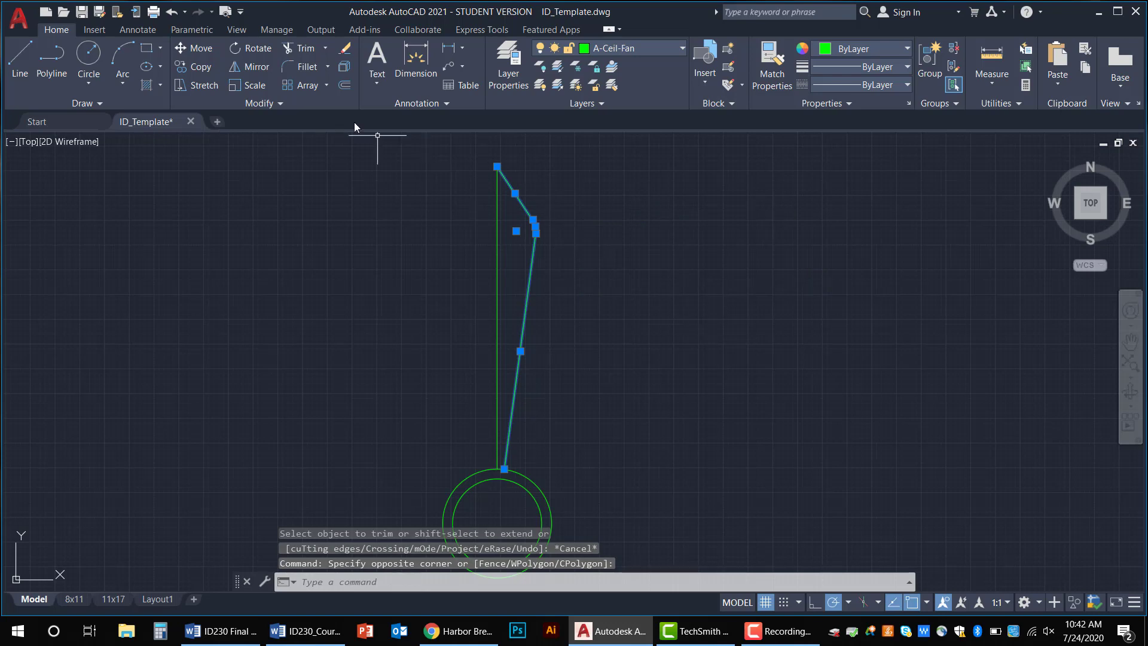
pyautogui.click(267, 66)
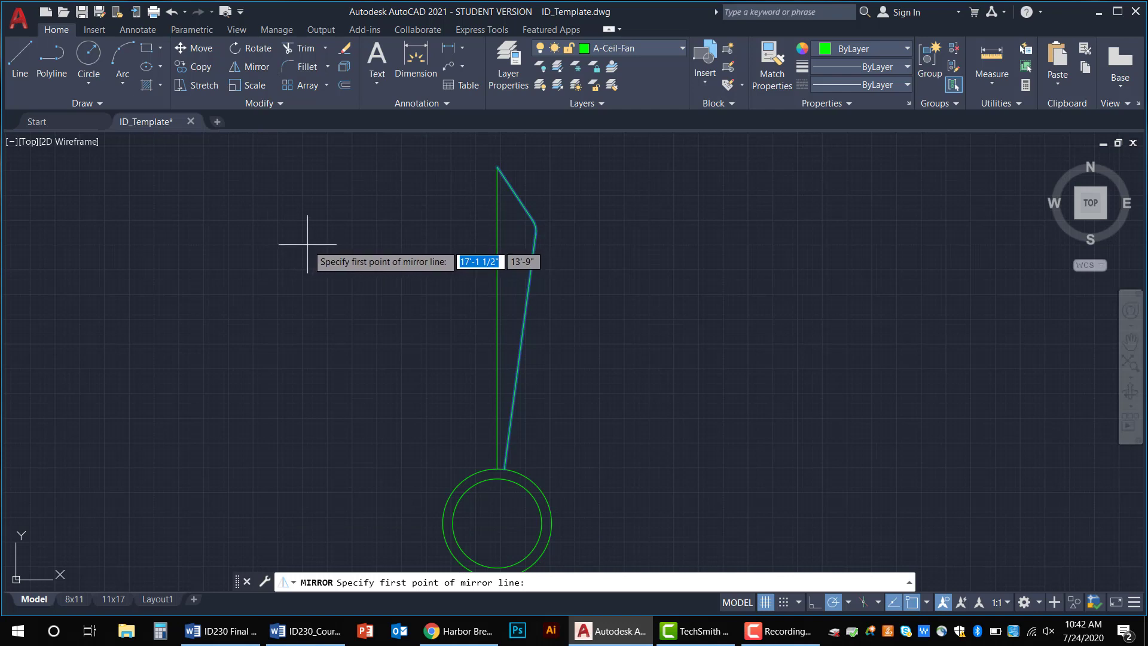
pyautogui.click(498, 167)
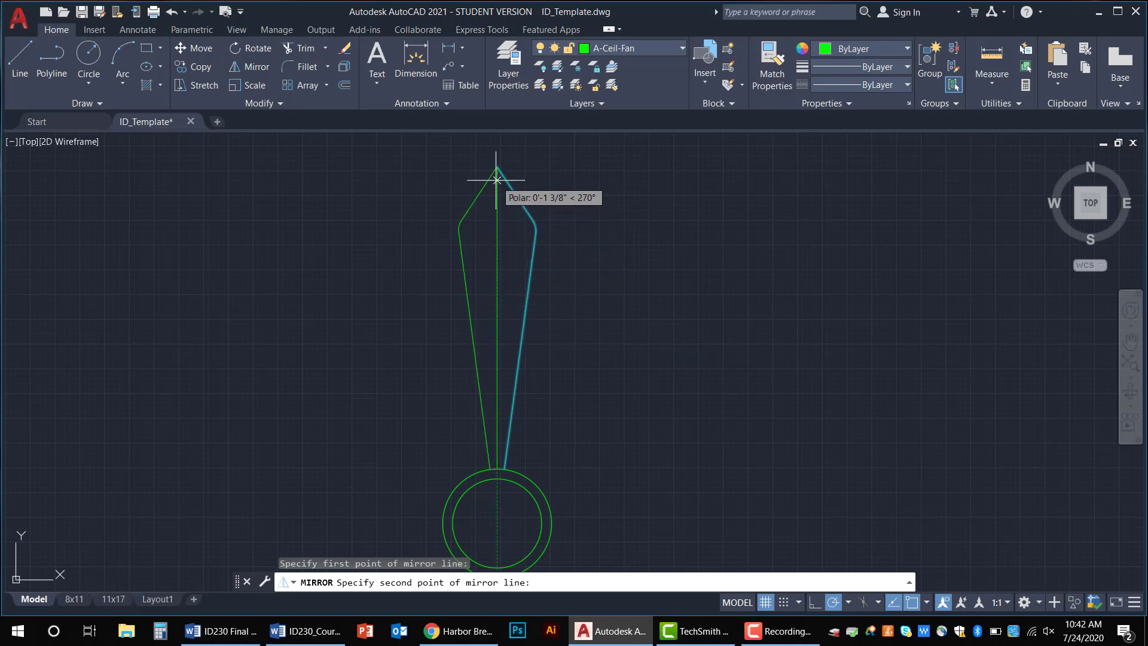
pyautogui.click(497, 246)
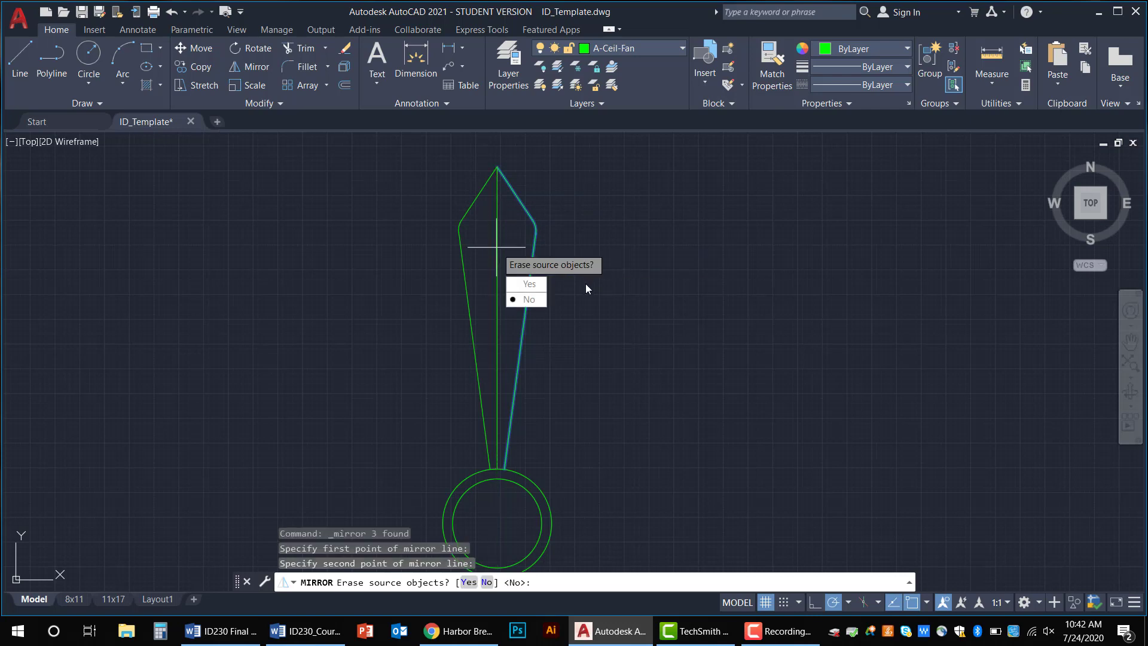
pyautogui.click(529, 300)
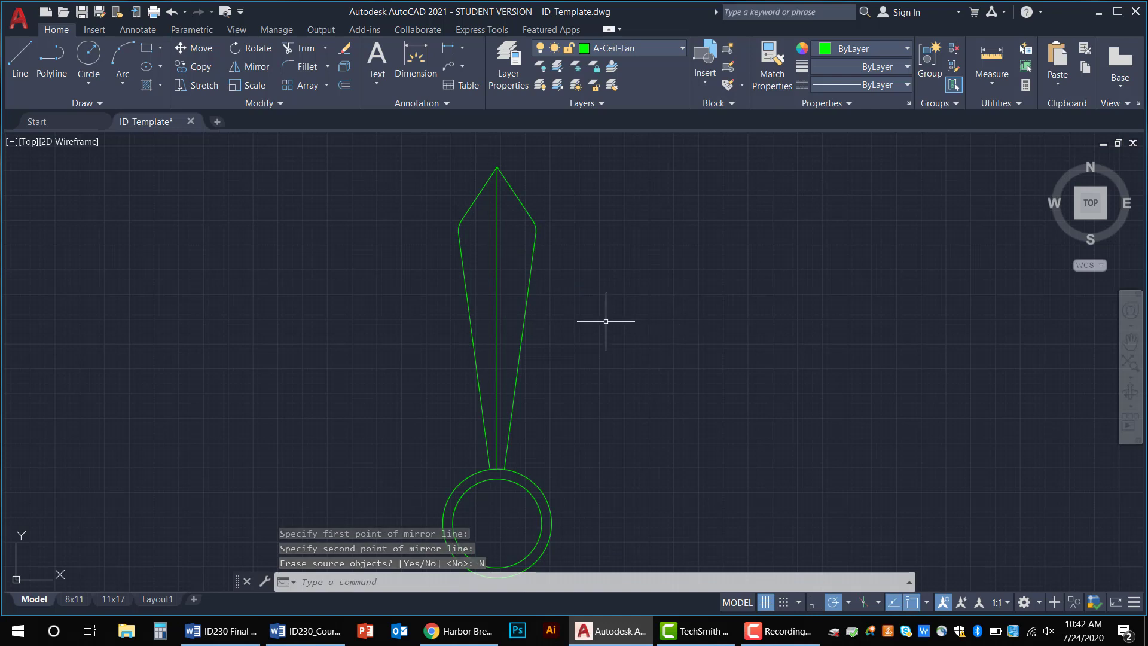
# Delete the vertical centre line running through the middle of the fan blade
pyautogui.click(514, 278)
pyautogui.click(496, 244)
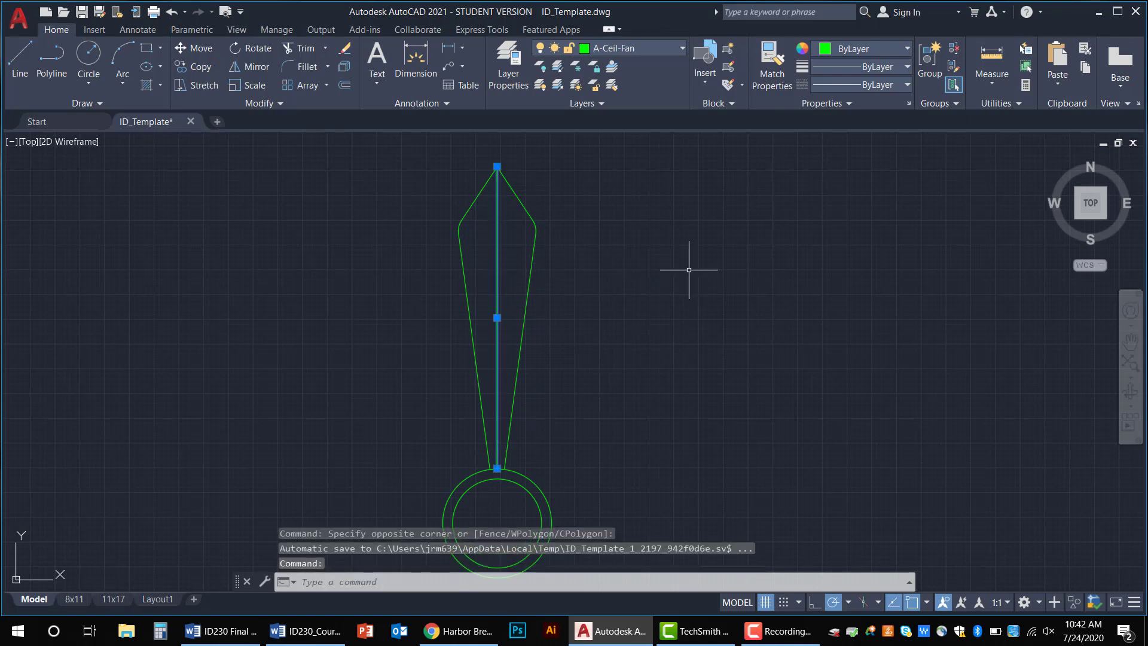
pyautogui.press('Delete')
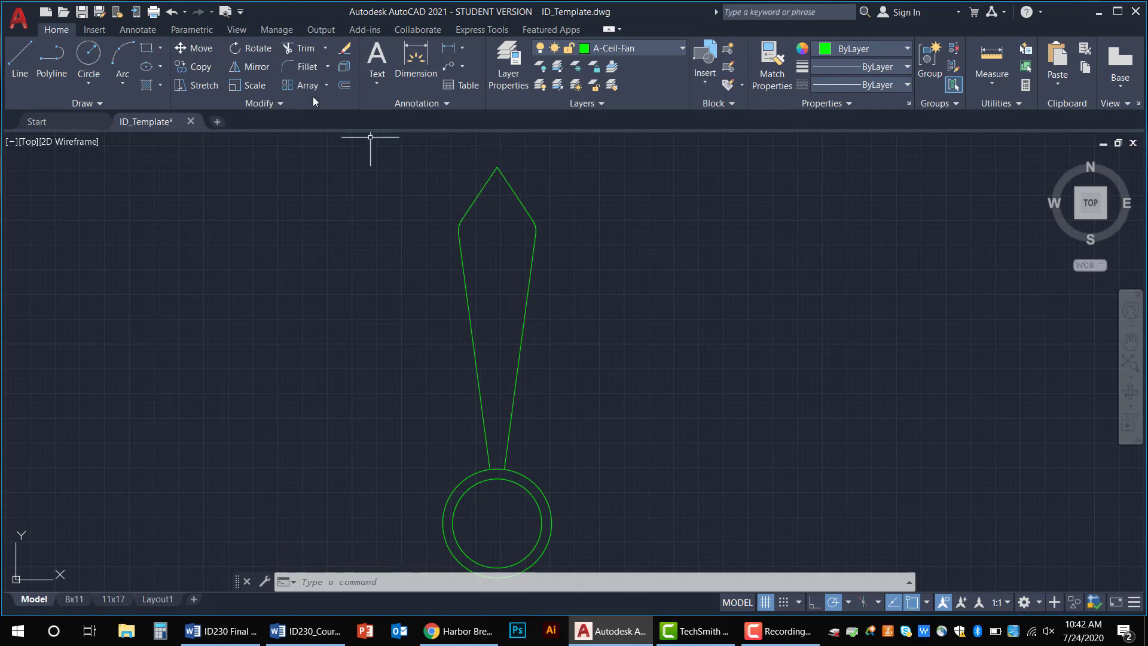
# Fillet the blade's pointed tip between the two short diagonal edges, using the current fillet radius
pyautogui.click(304, 70)
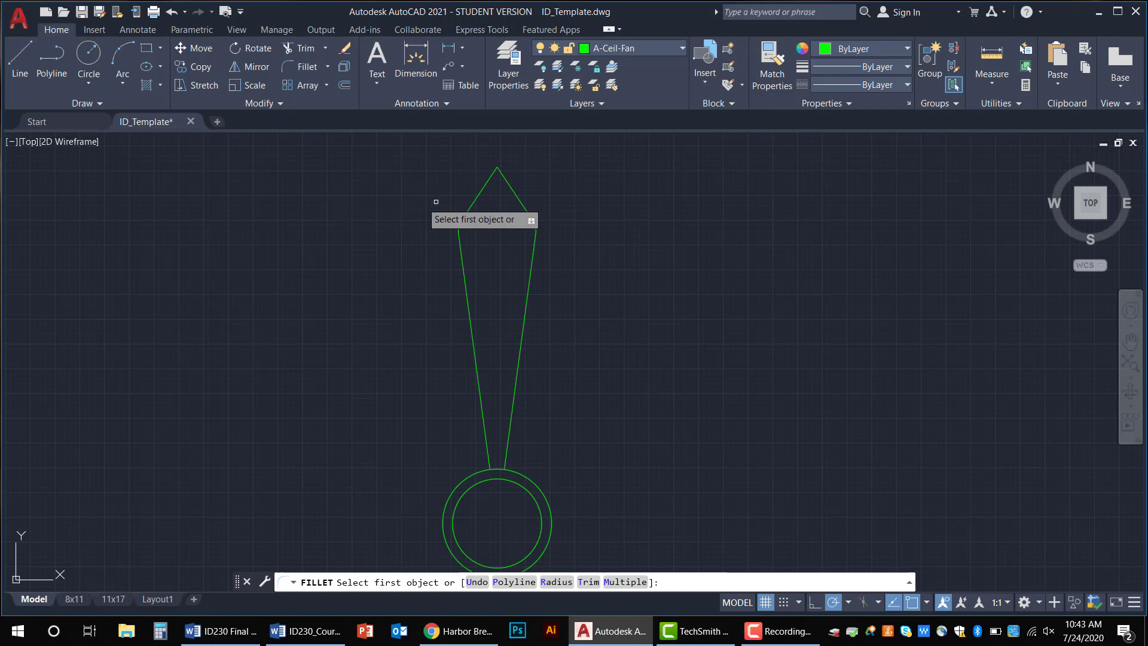
pyautogui.click(484, 185)
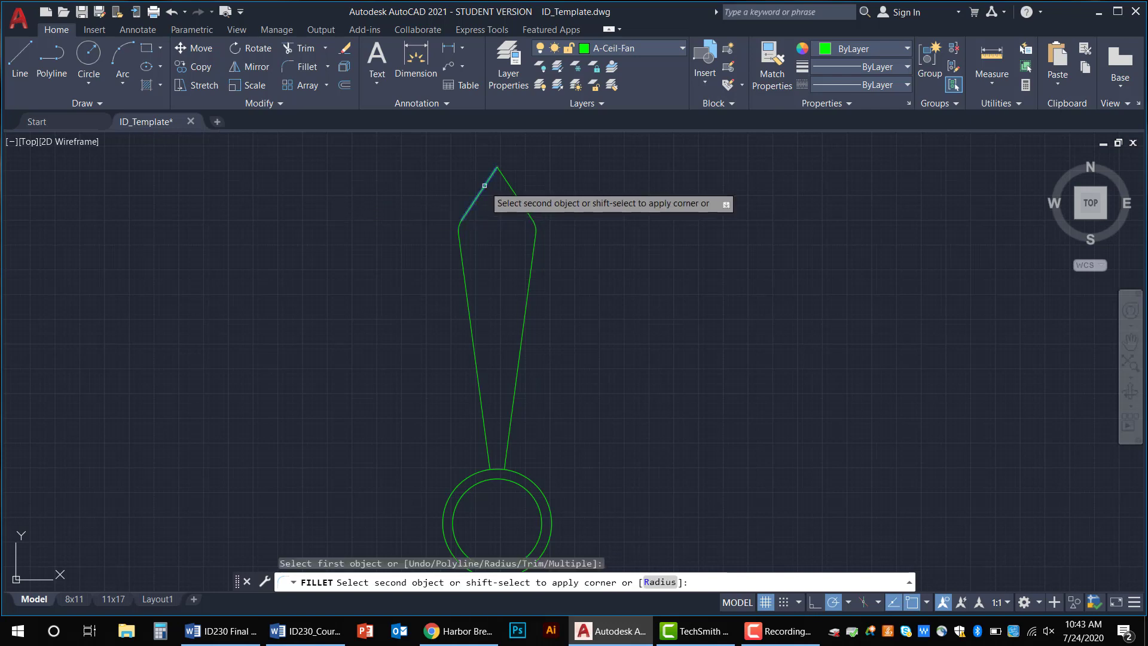
pyautogui.click(515, 188)
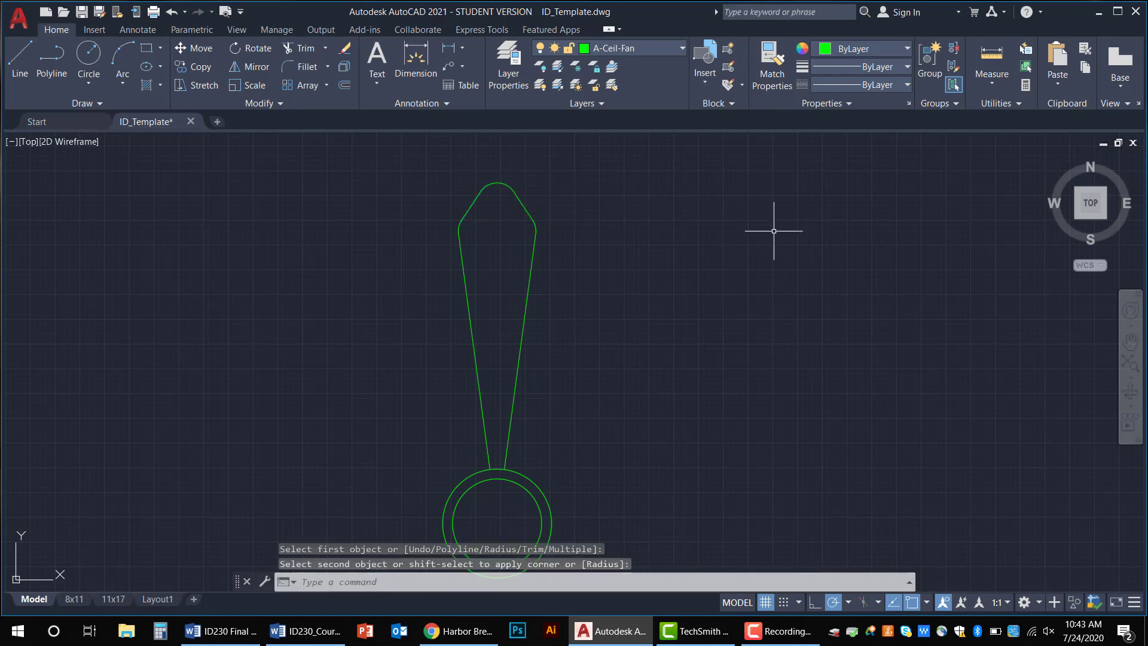
# Create a polar array of the complete blade outline around the centre of the concentric circles
pyautogui.scroll(-2, 771, 236)
pyautogui.moveTo(700, 258)
pyautogui.mouseDown(button='middle')
pyautogui.moveTo(591, 262)
pyautogui.moveTo(590, 244)
pyautogui.mouseUp(button='middle')
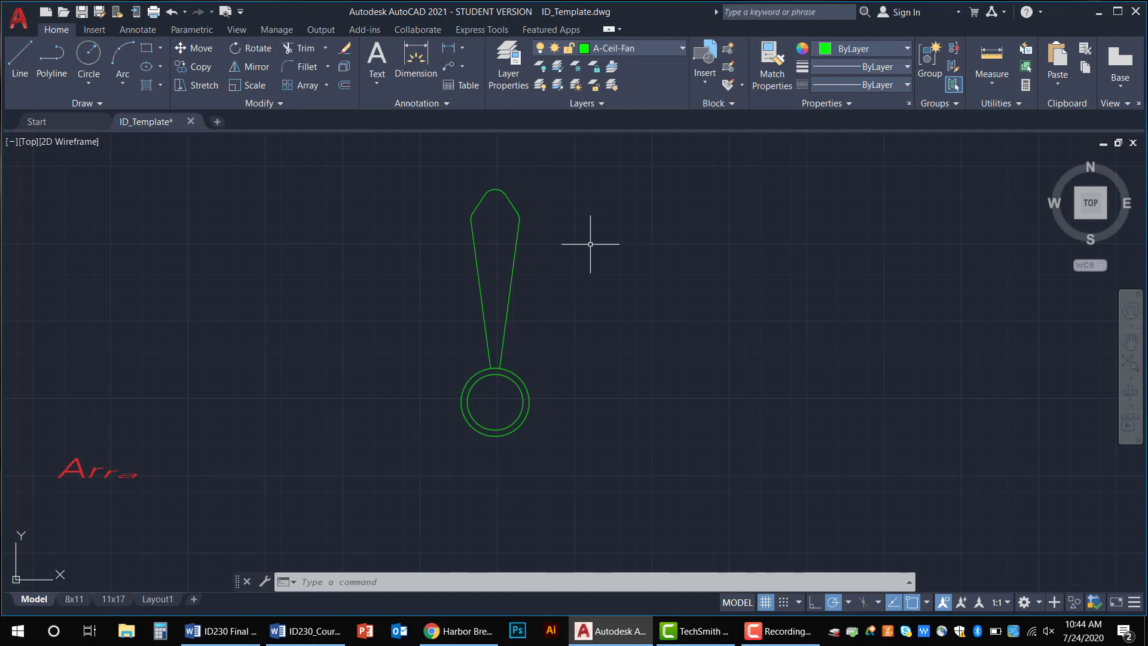
pyautogui.click(327, 85)
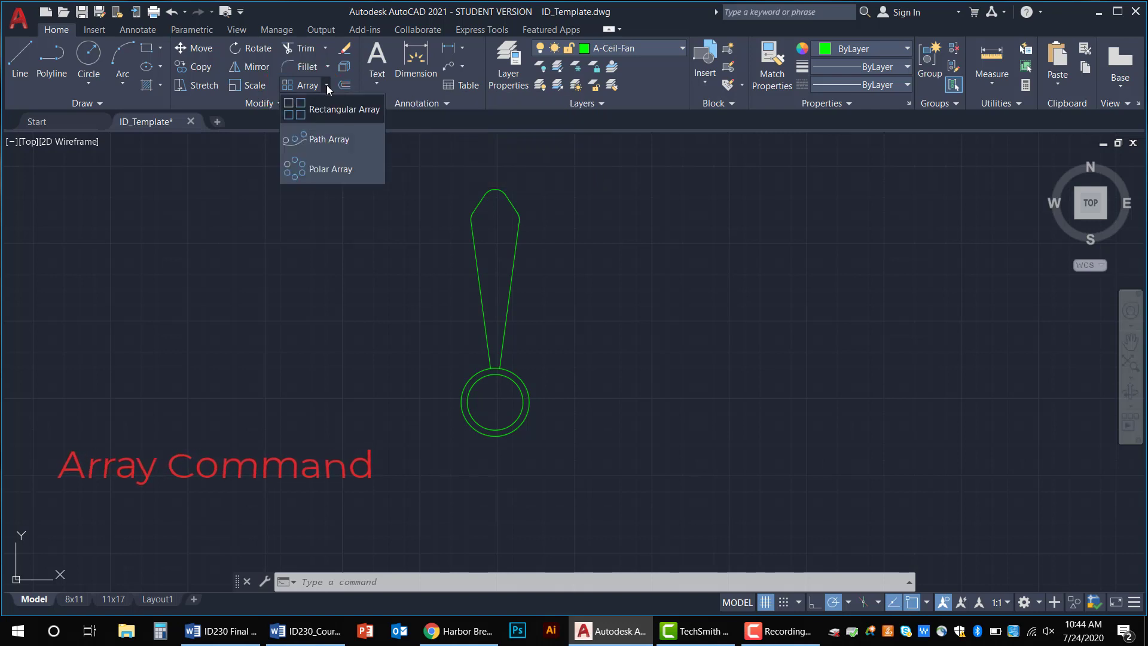
pyautogui.click(330, 169)
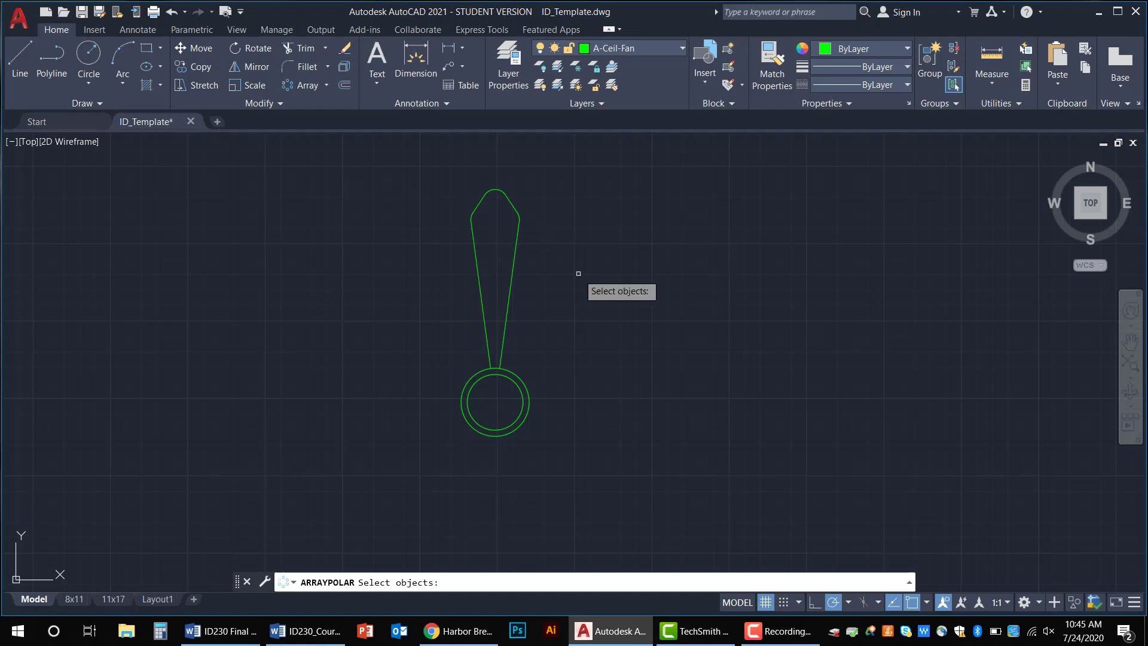
pyautogui.click(533, 269)
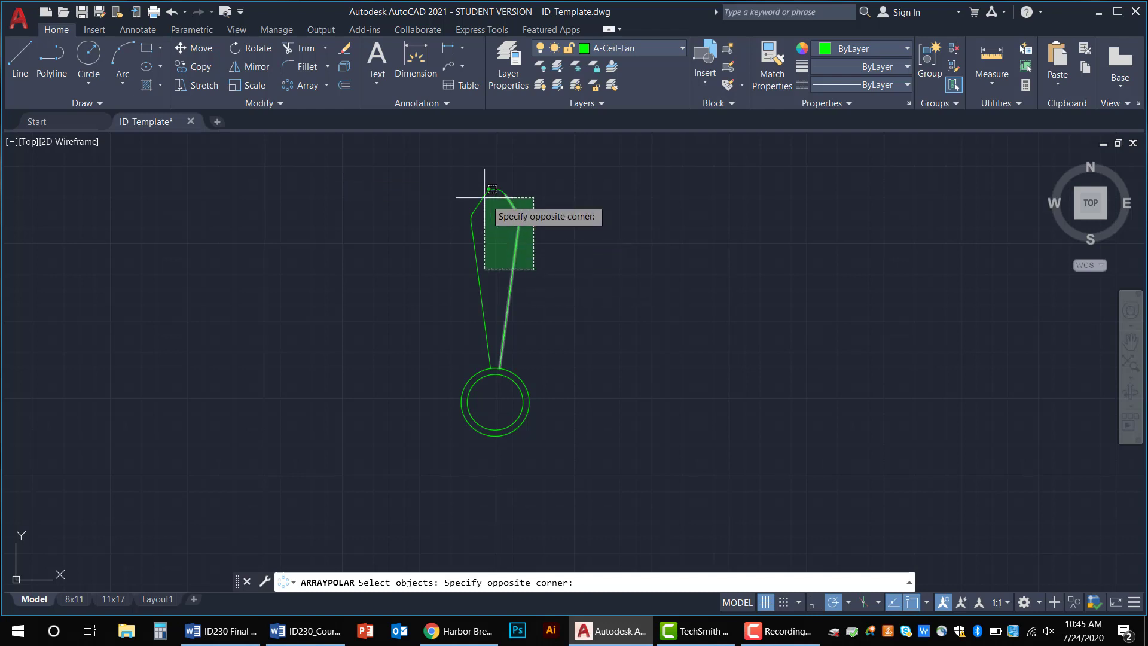
pyautogui.click(454, 177)
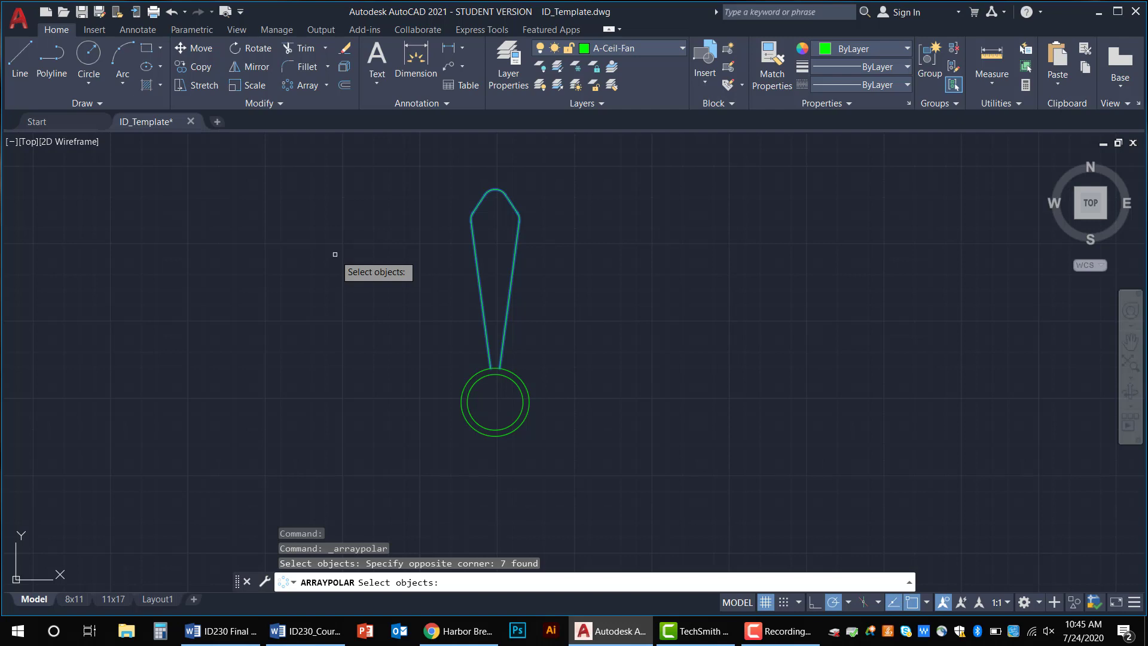
pyautogui.press('Return')
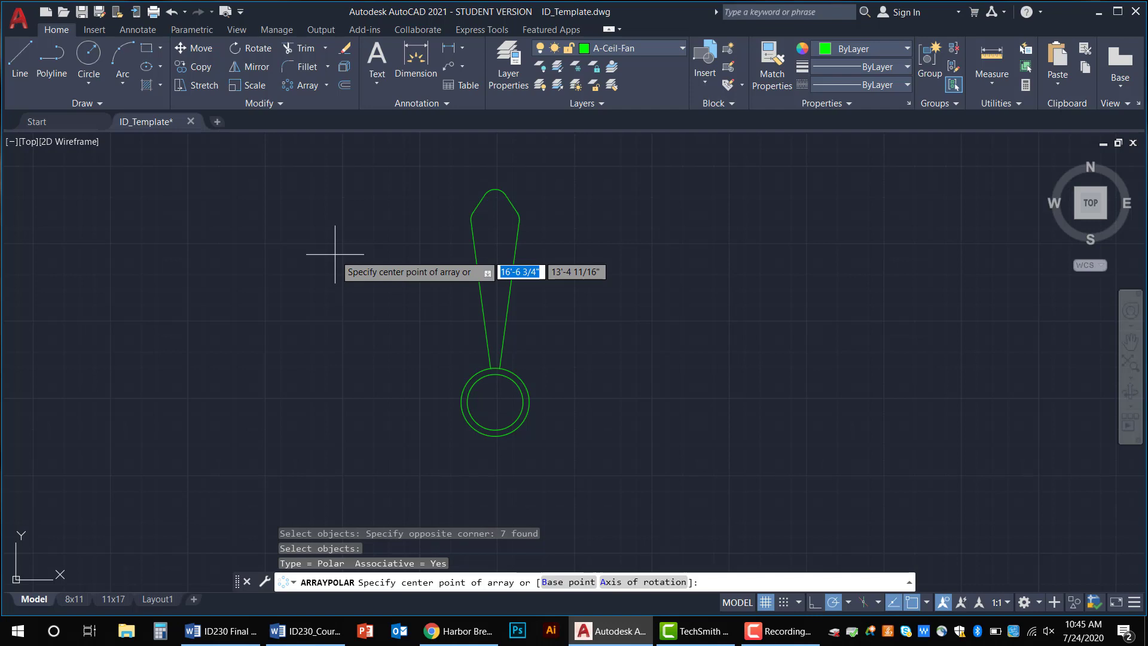
pyautogui.click(495, 402)
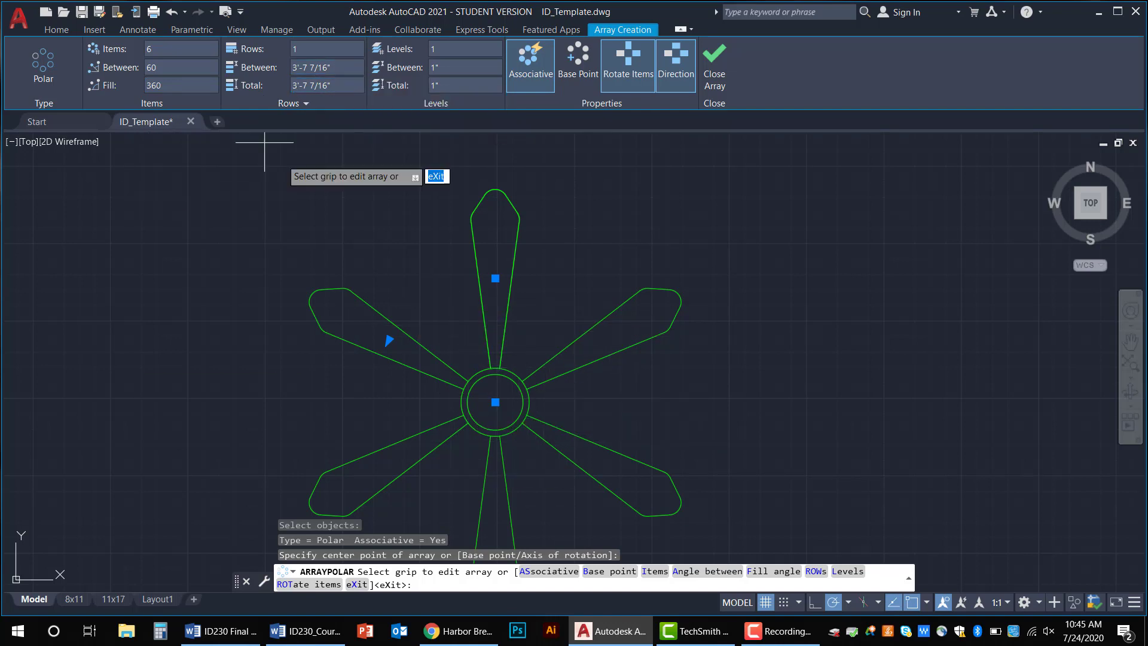
# Set the polar array to 5 items and finish the array
pyautogui.click(154, 49)
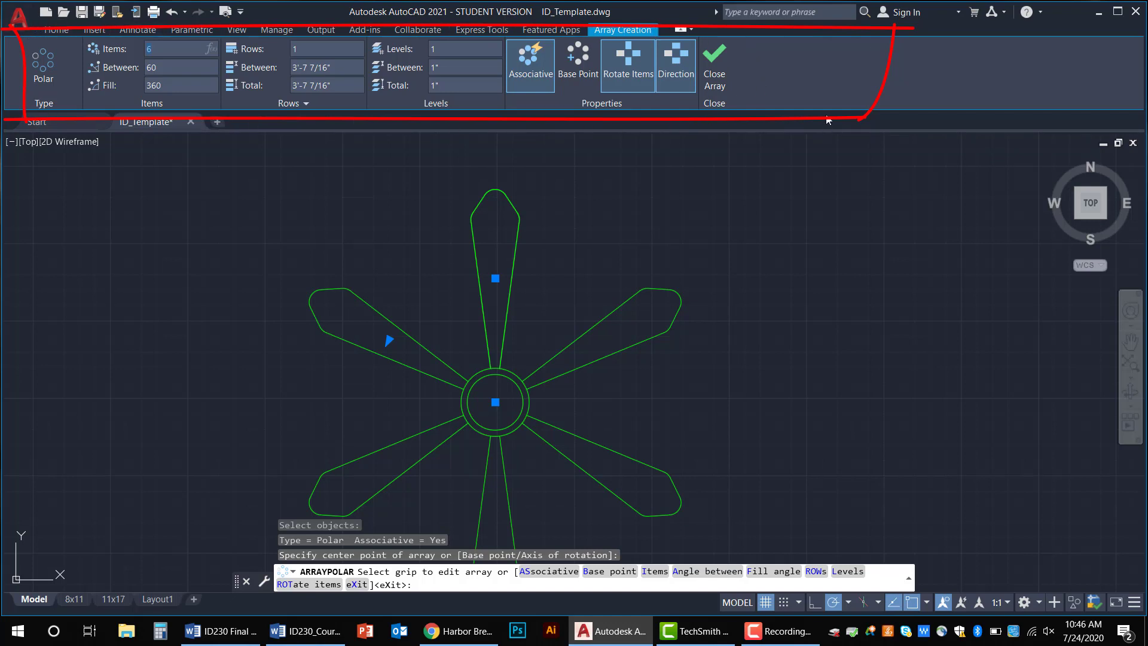
pyautogui.press('Escape')
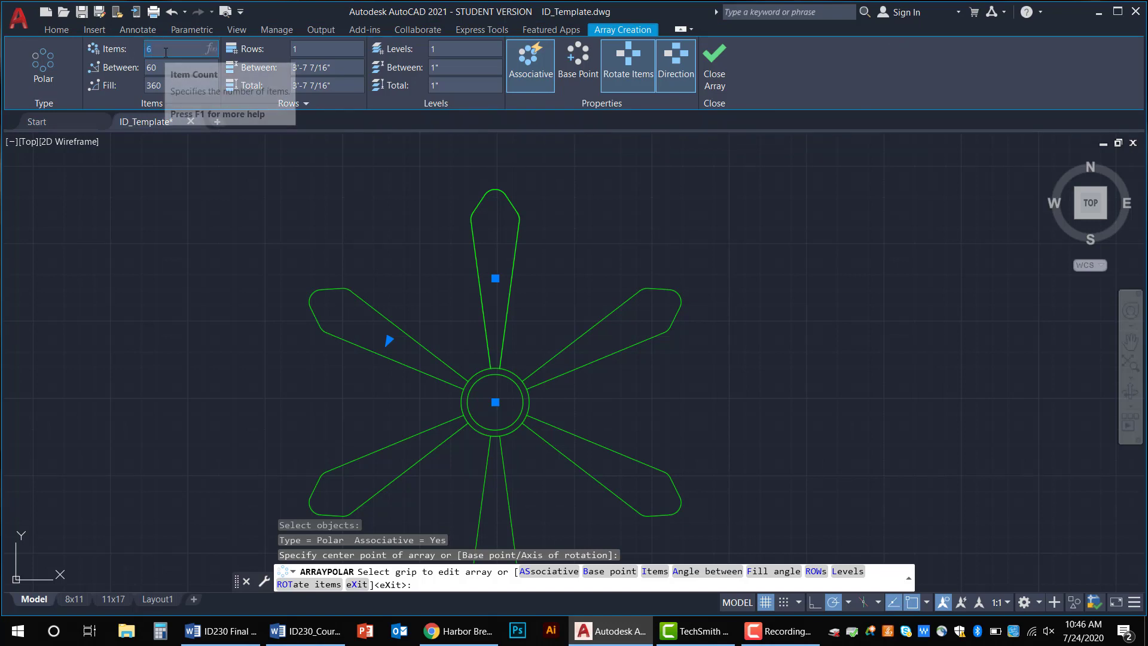
pyautogui.write('5')
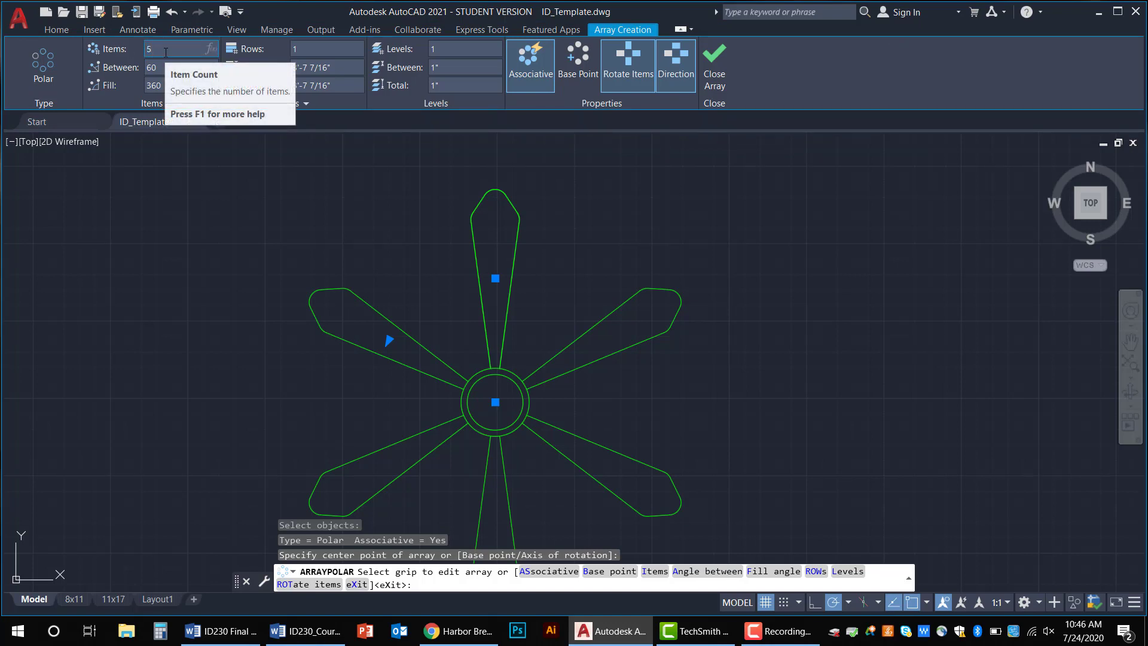
pyautogui.press('Return')
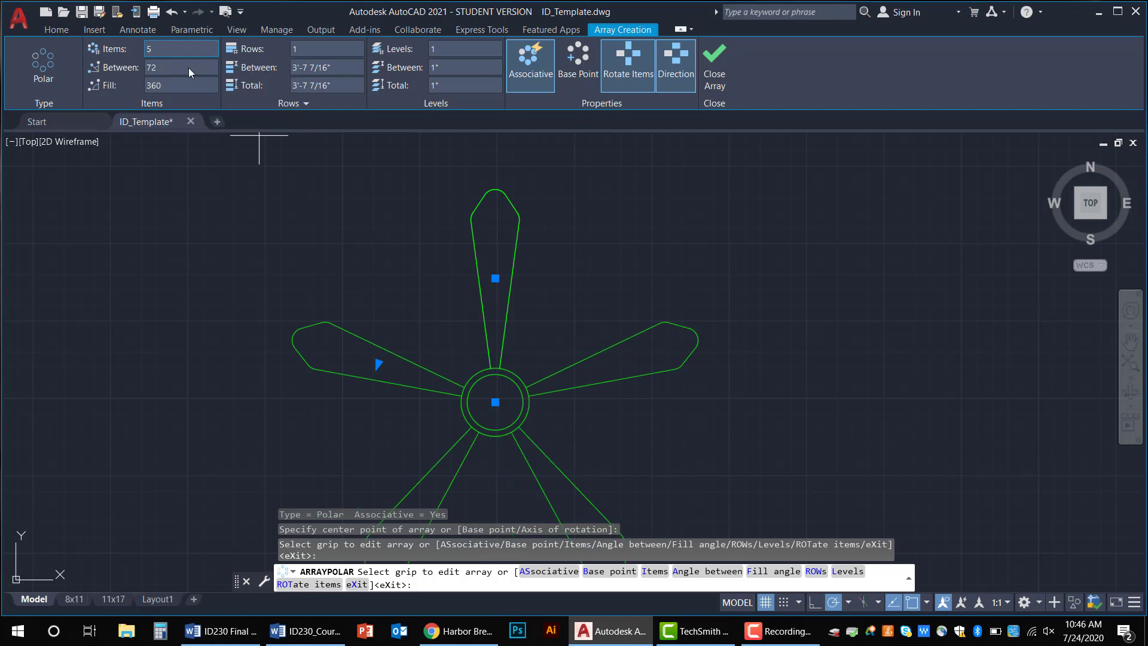
pyautogui.scroll(-2, 693, 258)
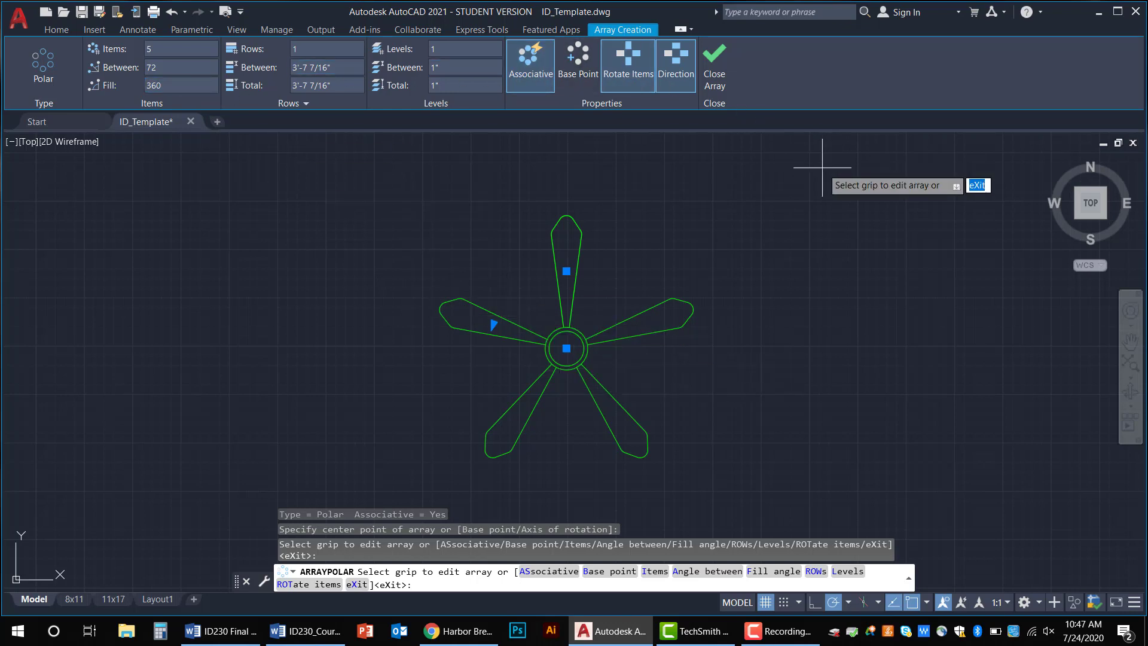
pyautogui.click(714, 66)
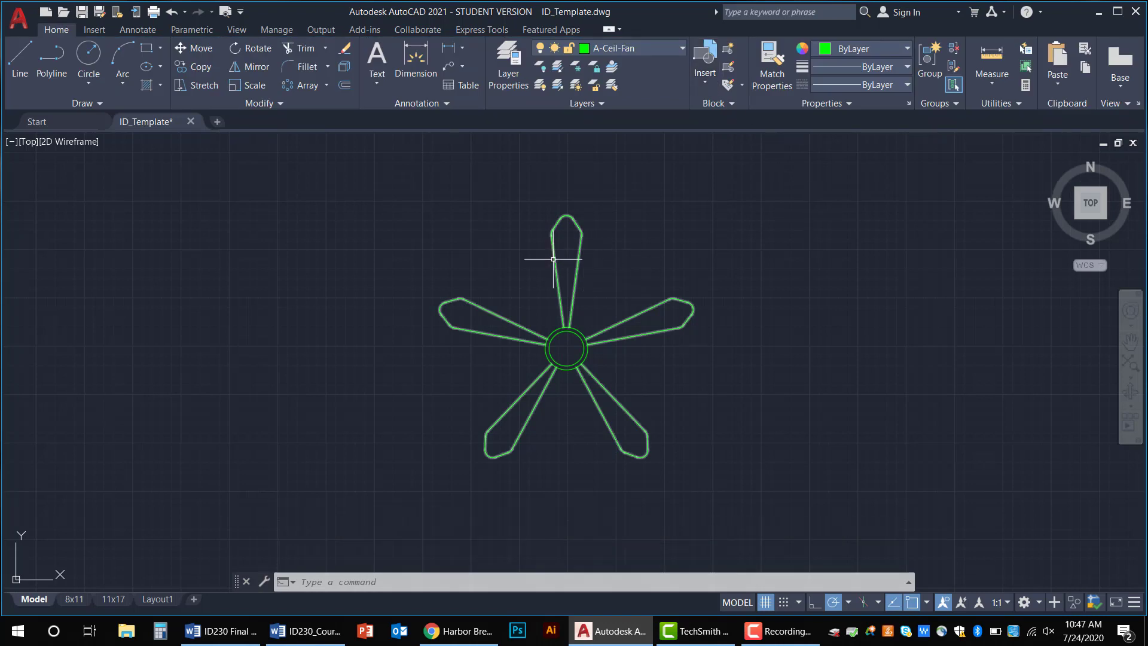
pyautogui.click(511, 320)
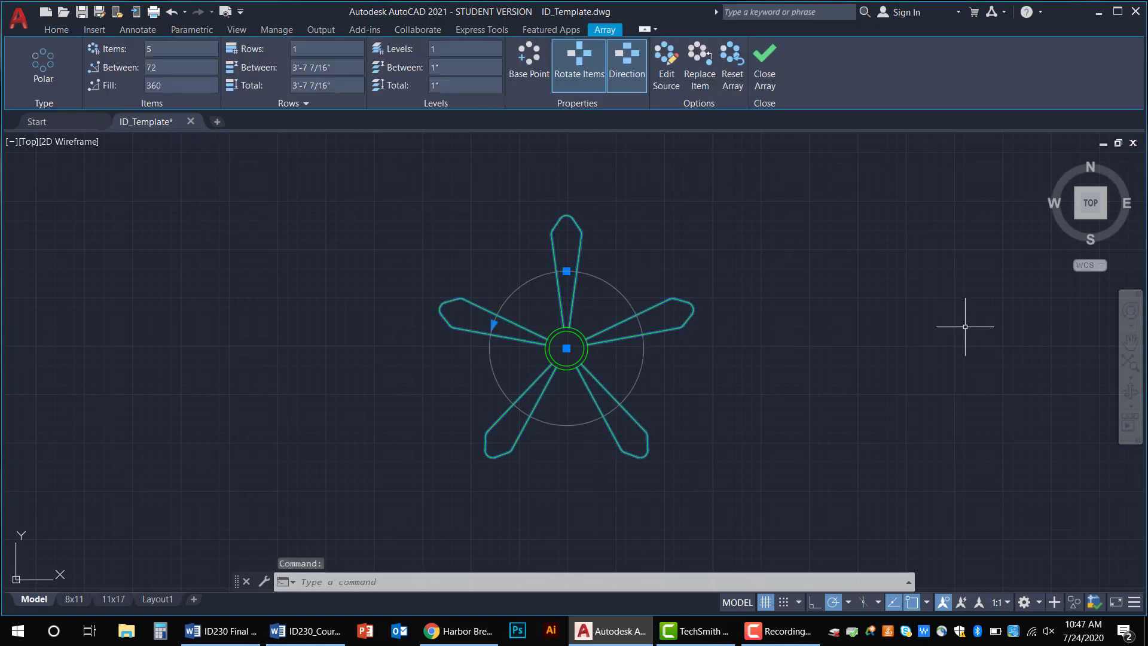
pyautogui.click(493, 326)
pyautogui.press('Escape')
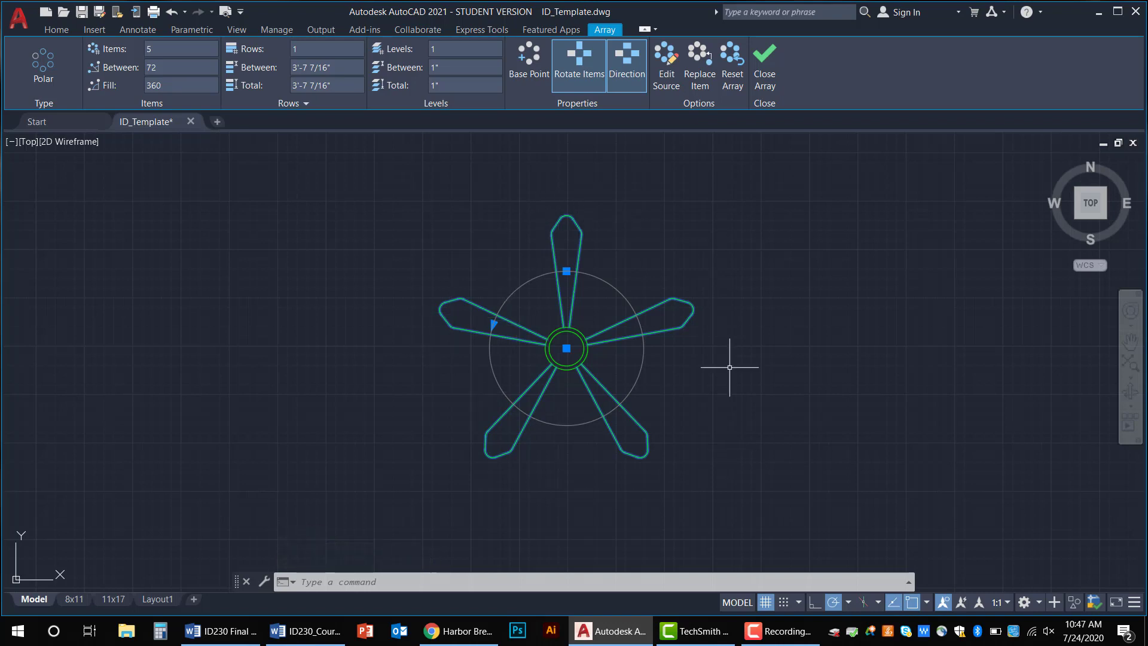
pyautogui.click(736, 260)
pyautogui.press('Escape')
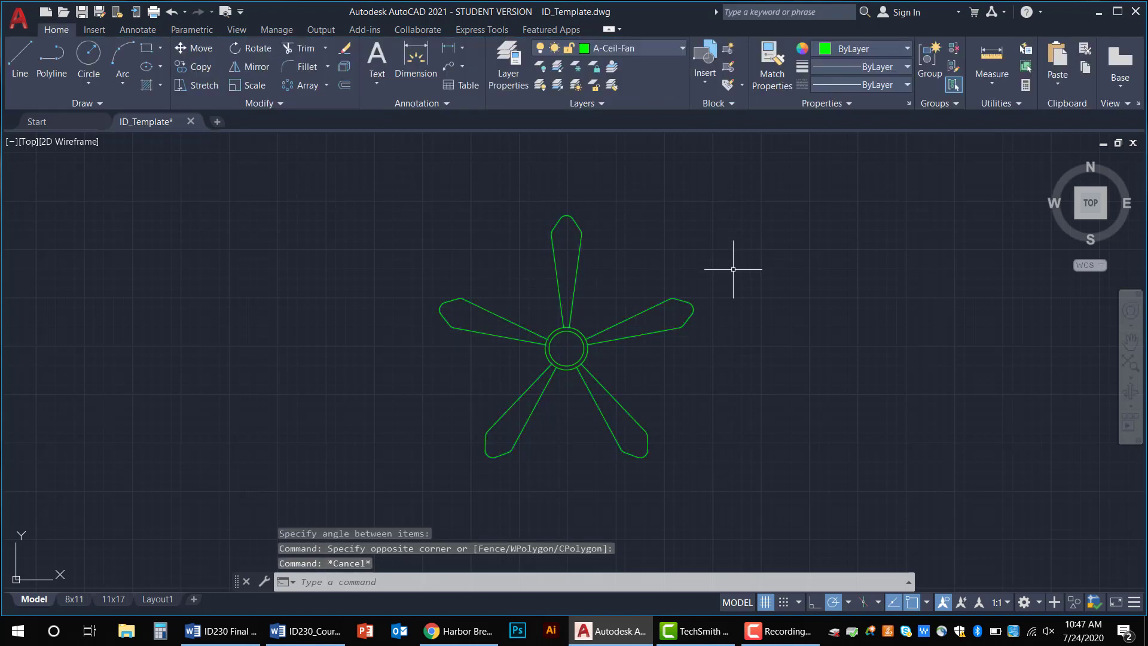
# Explode the polar array of fan blades into separate objects and test-select two edges of the upper blade
pyautogui.click(667, 299)
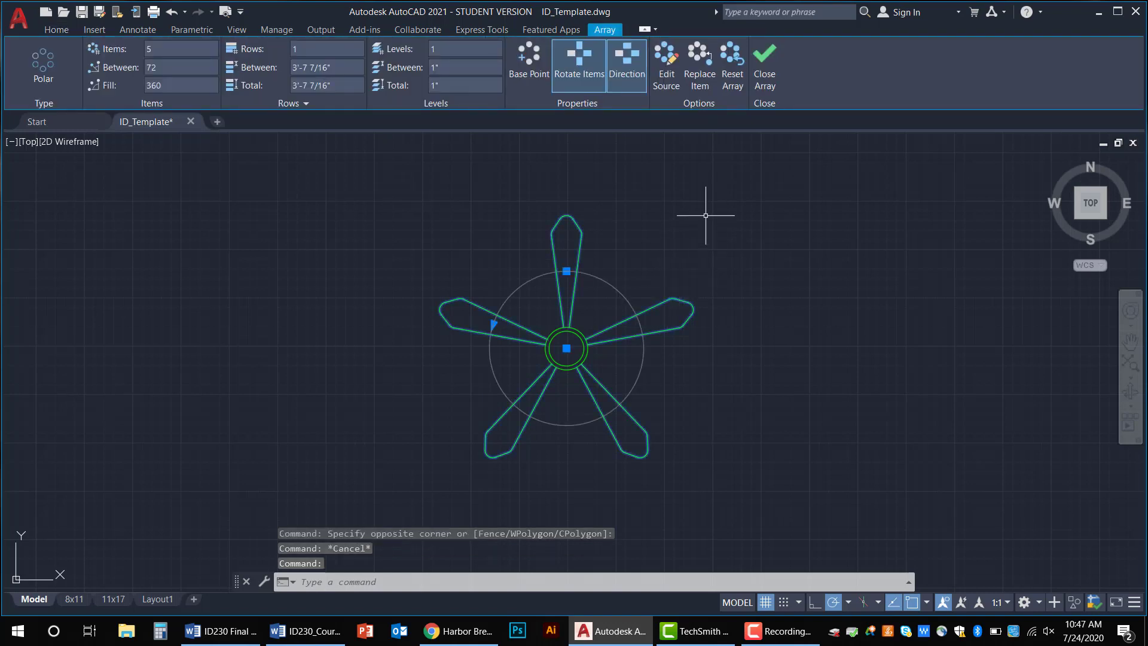
pyautogui.write('Ex')
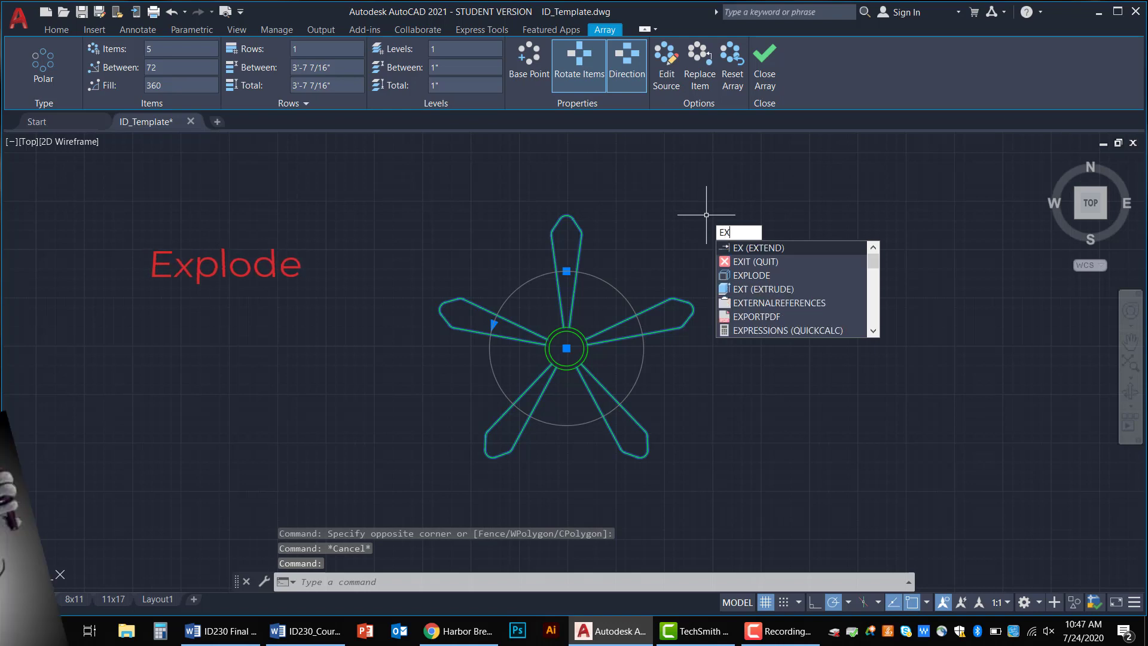
pyautogui.write('PLO')
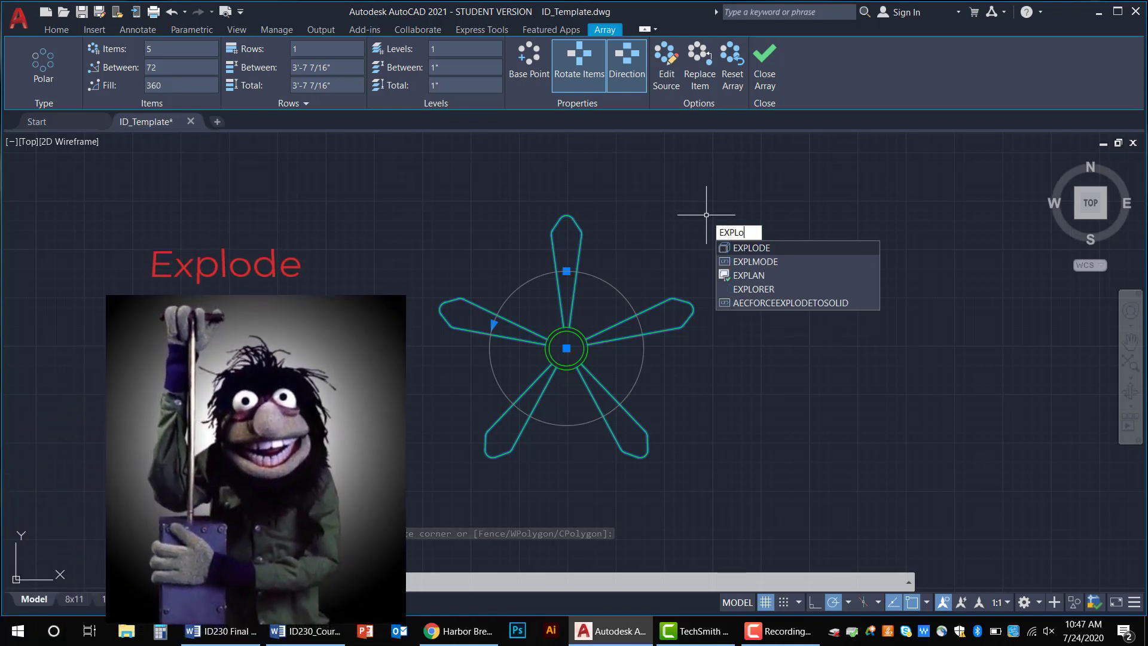
pyautogui.write('o')
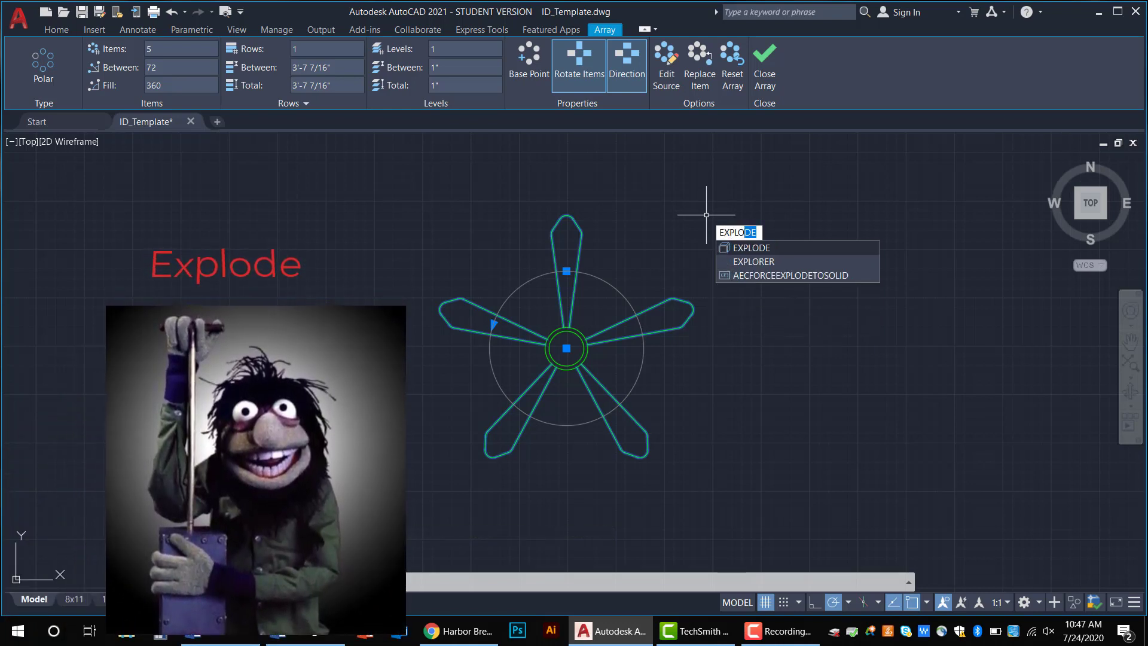
pyautogui.write('de')
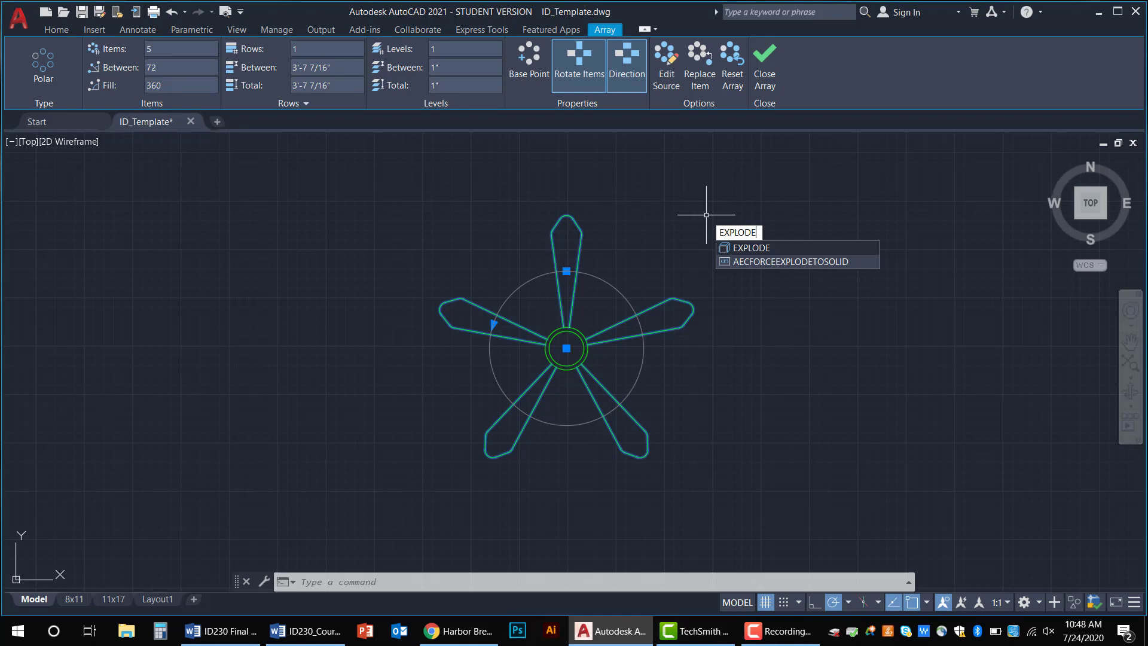
pyautogui.press('Return')
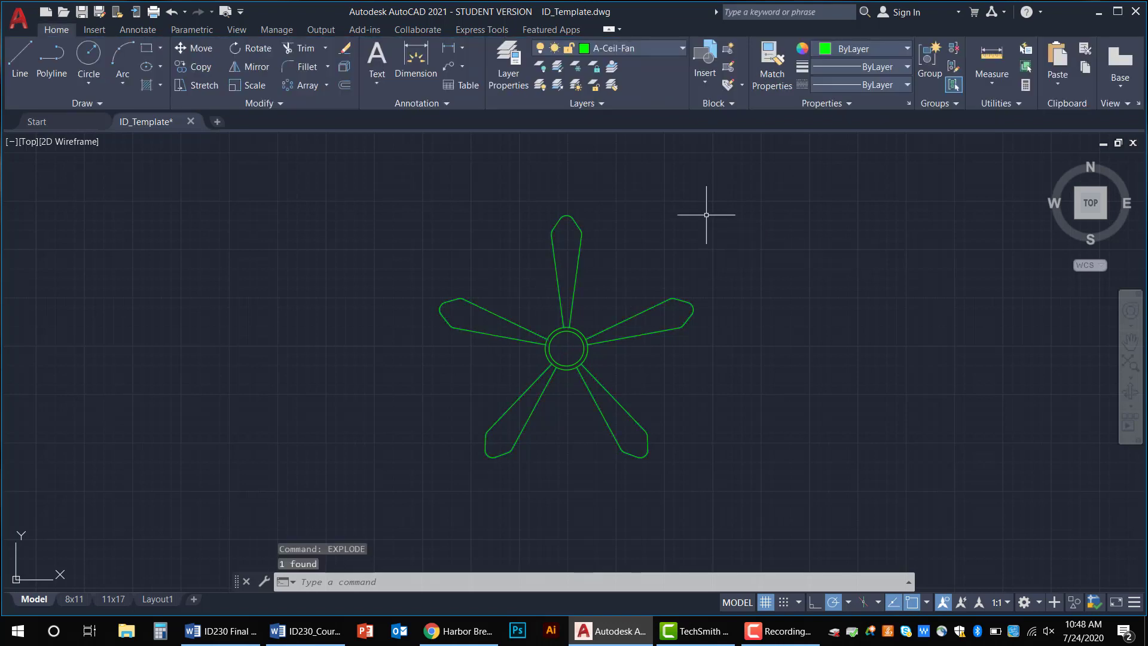
pyautogui.click(578, 251)
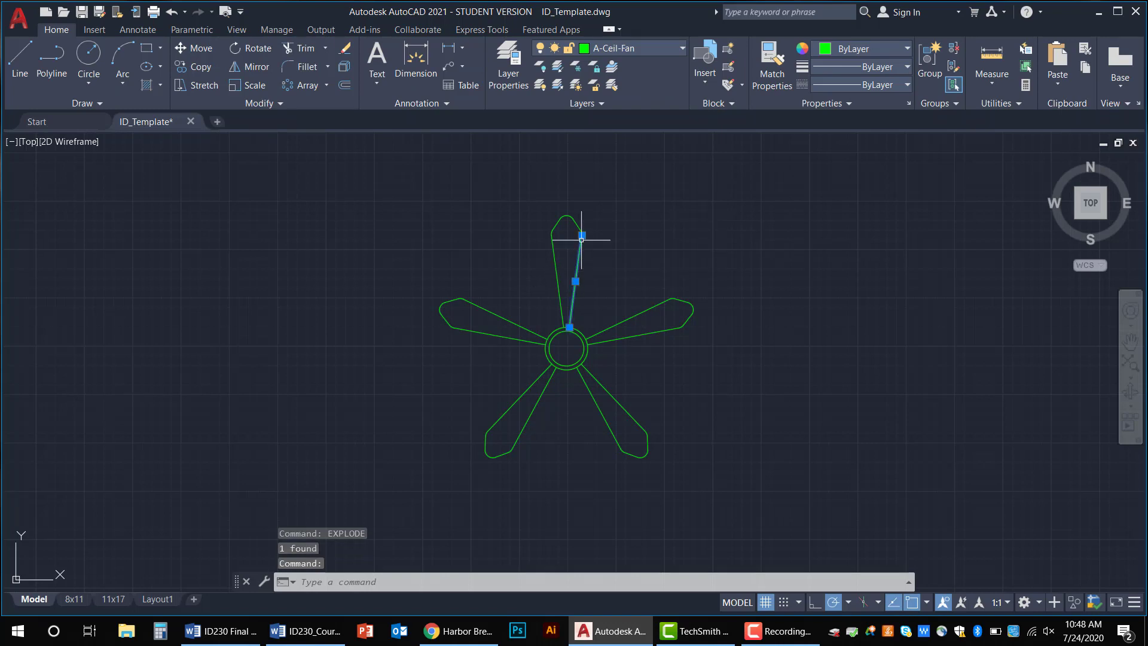
pyautogui.click(575, 224)
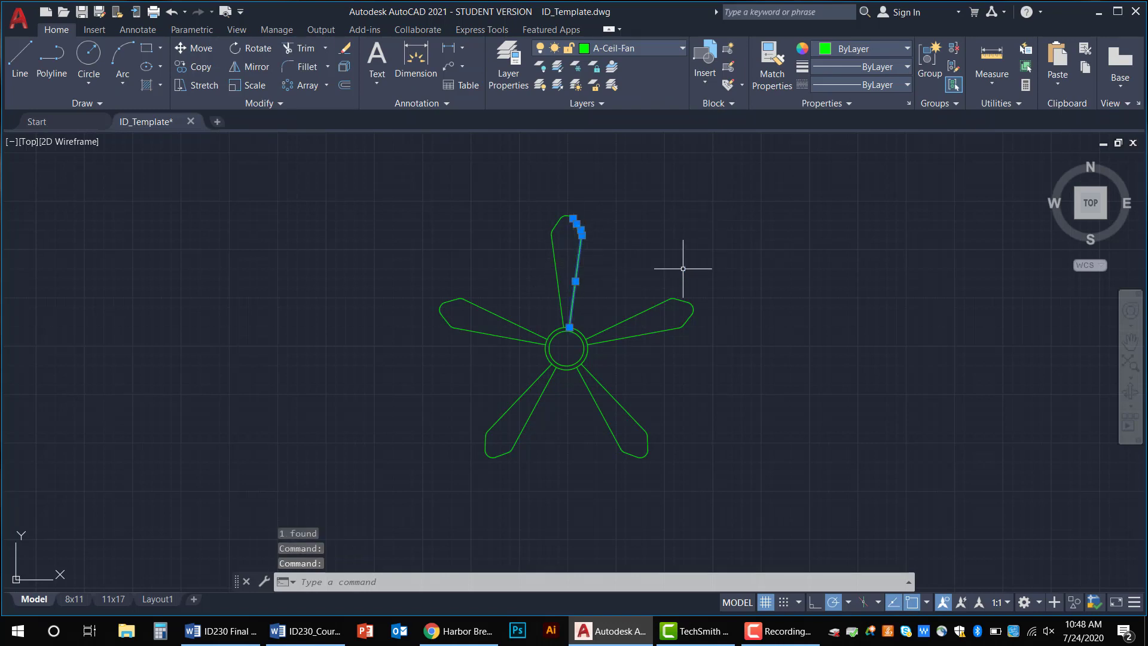
pyautogui.press('Escape')
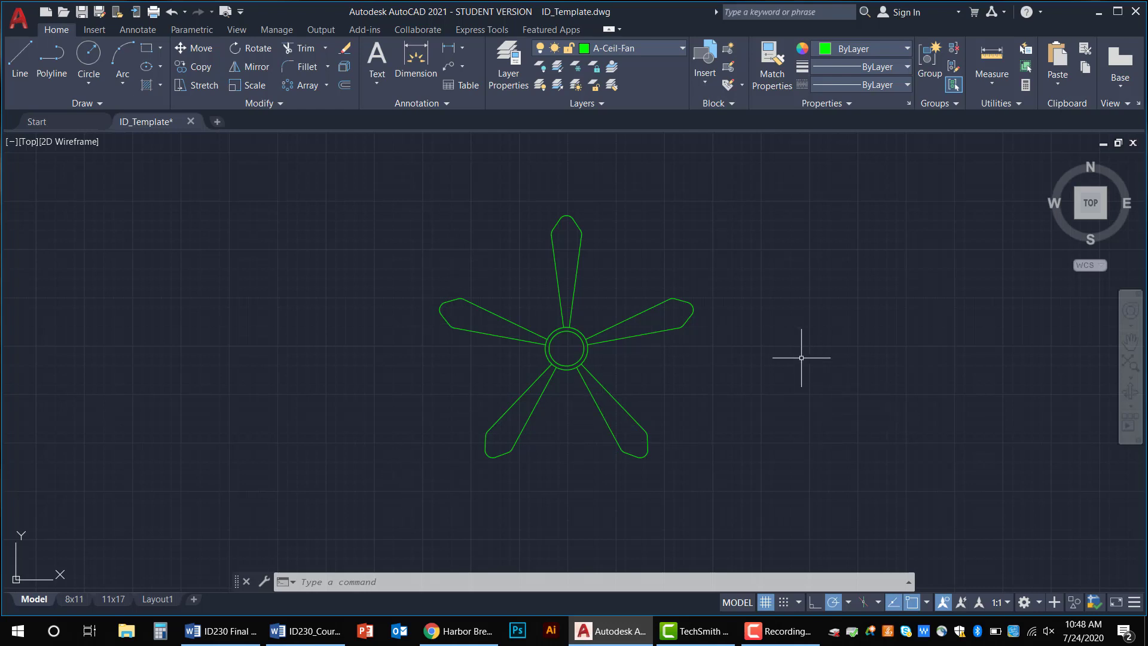
# Start a block definition named CeilingFan1 with its base point at the centre of the concentric circles
pyautogui.write('blo')
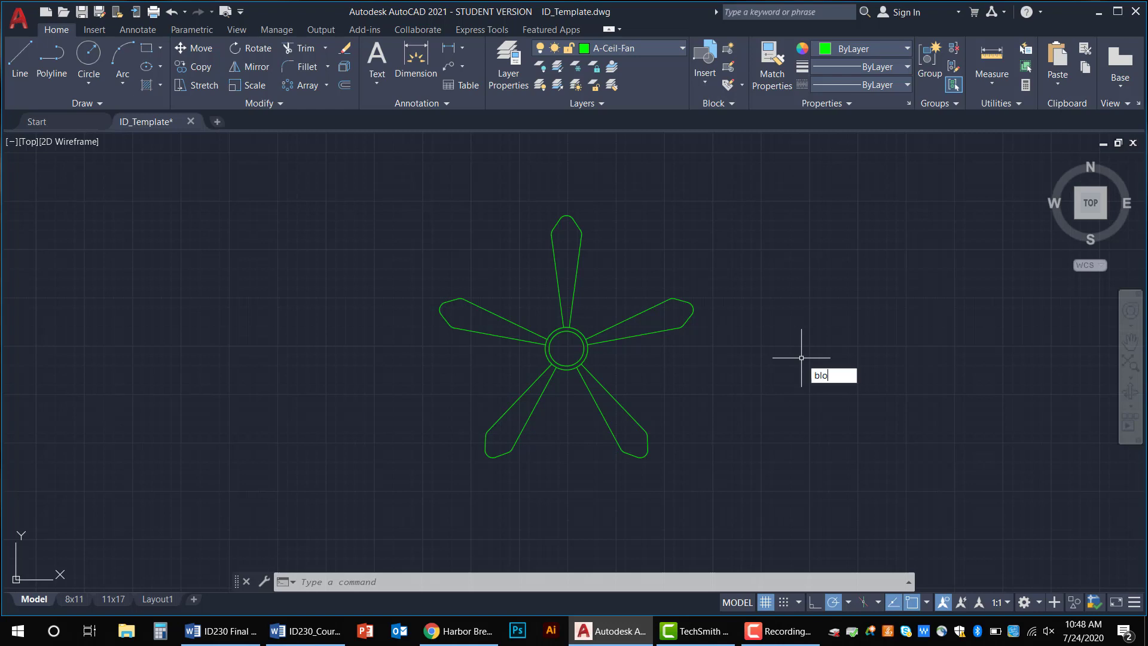
pyautogui.press('Return')
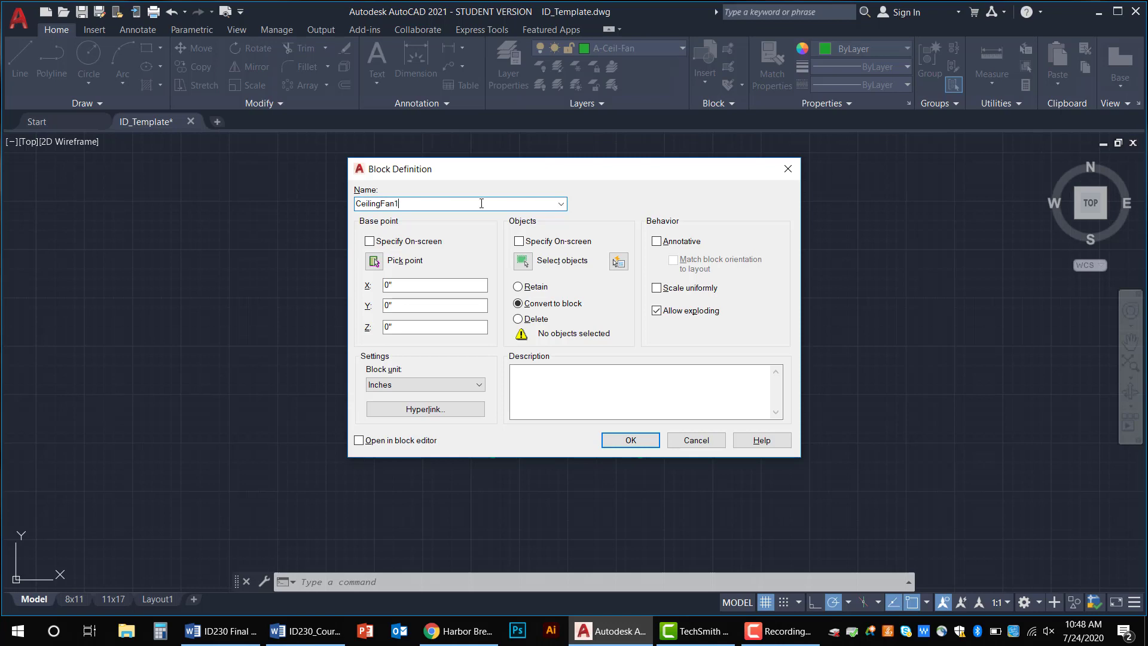
pyautogui.click(374, 261)
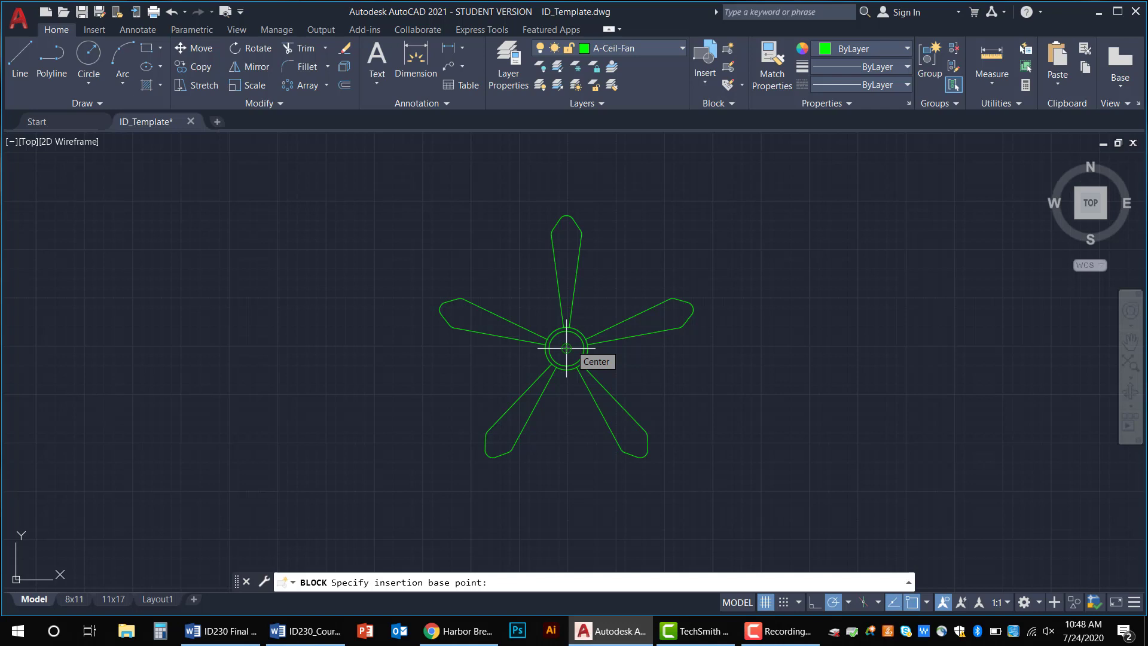
pyautogui.click(566, 348)
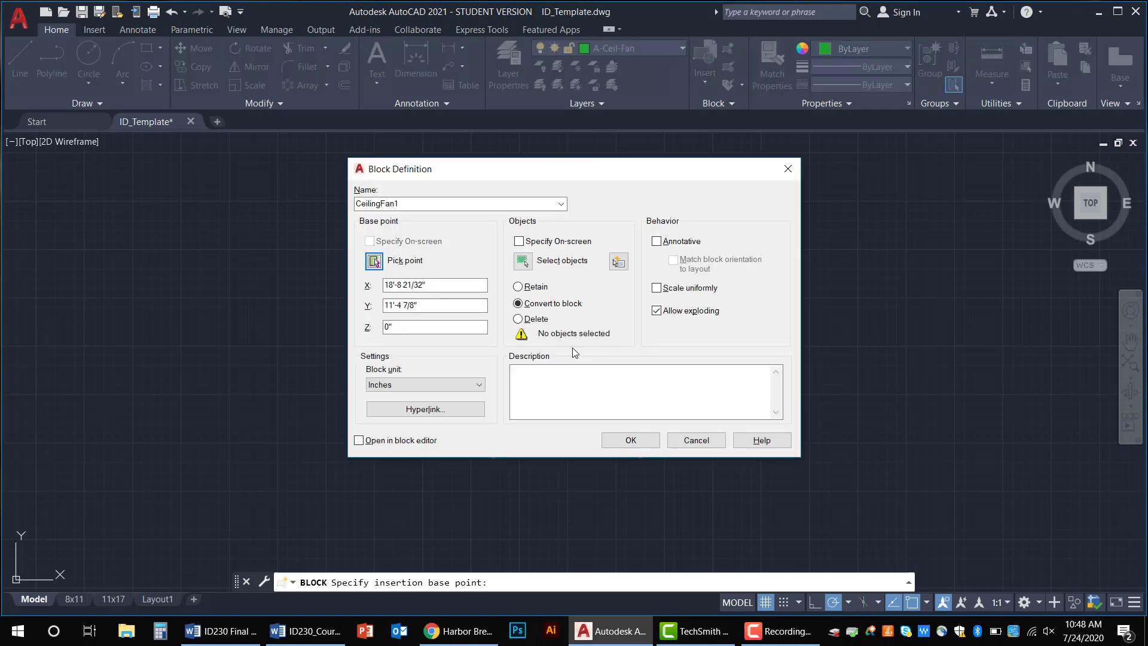
# Add all blades and centre circles to the CeilingFan1 definition and create the block with Convert to block
pyautogui.click(521, 262)
pyautogui.click(709, 454)
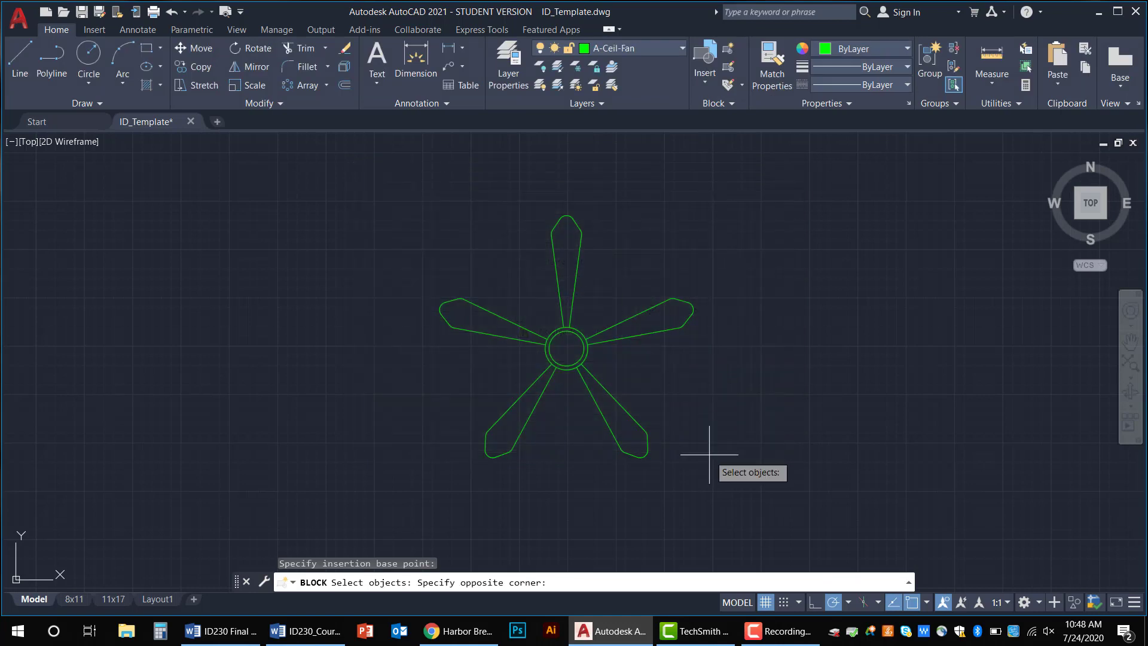
pyautogui.click(465, 211)
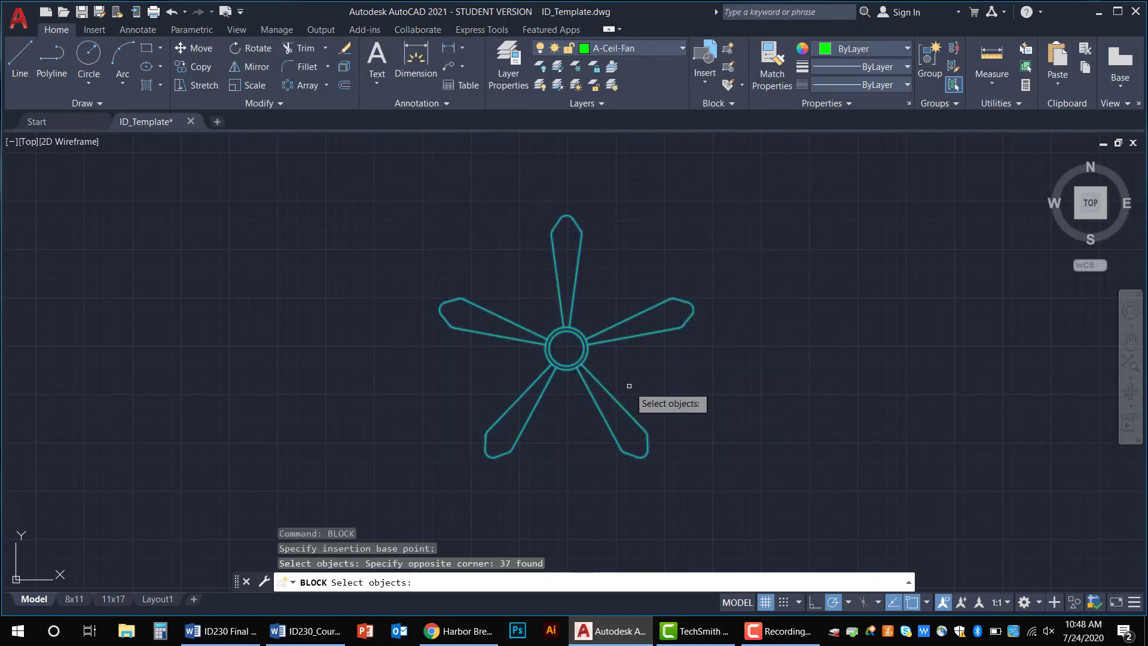
pyautogui.press('Return')
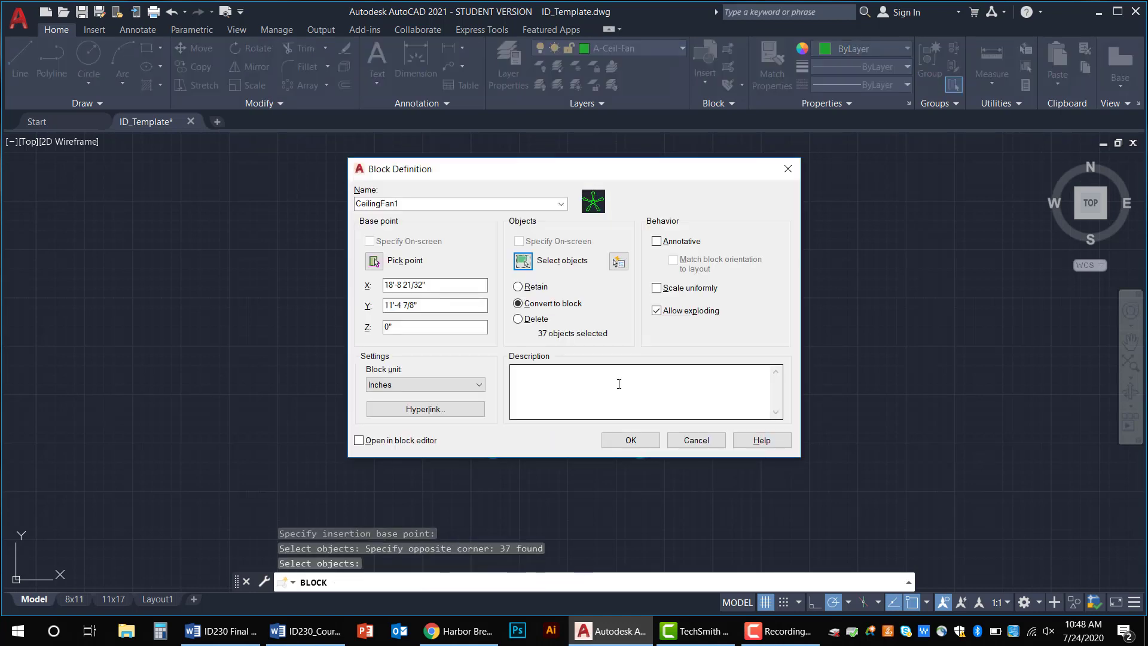
pyautogui.click(630, 440)
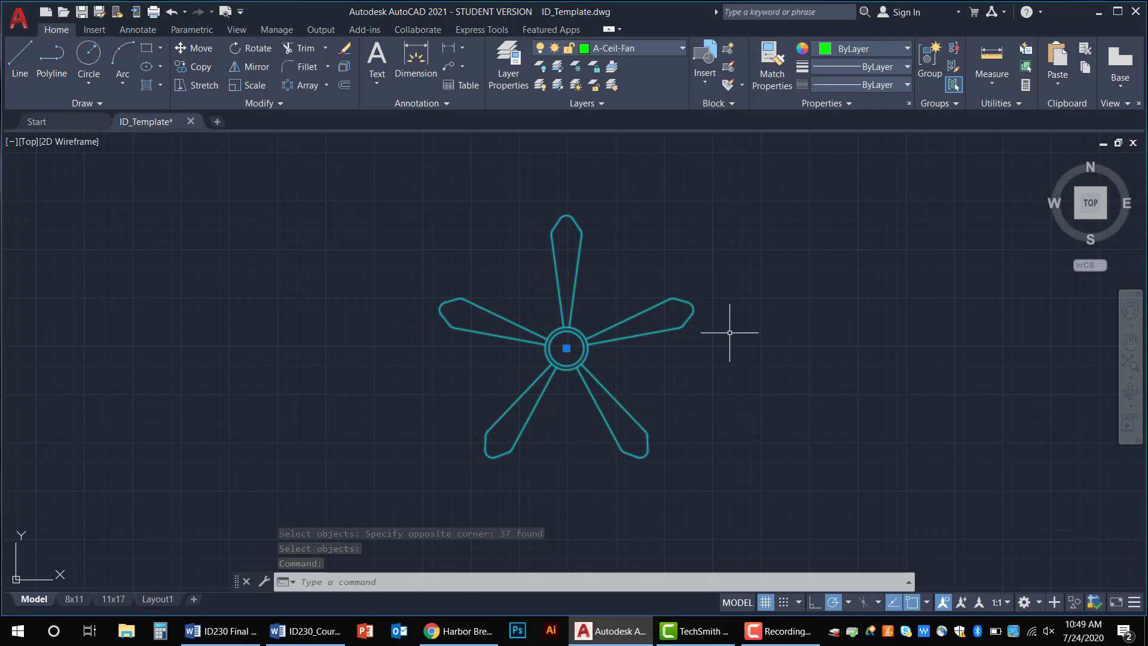
pyautogui.press('Escape')
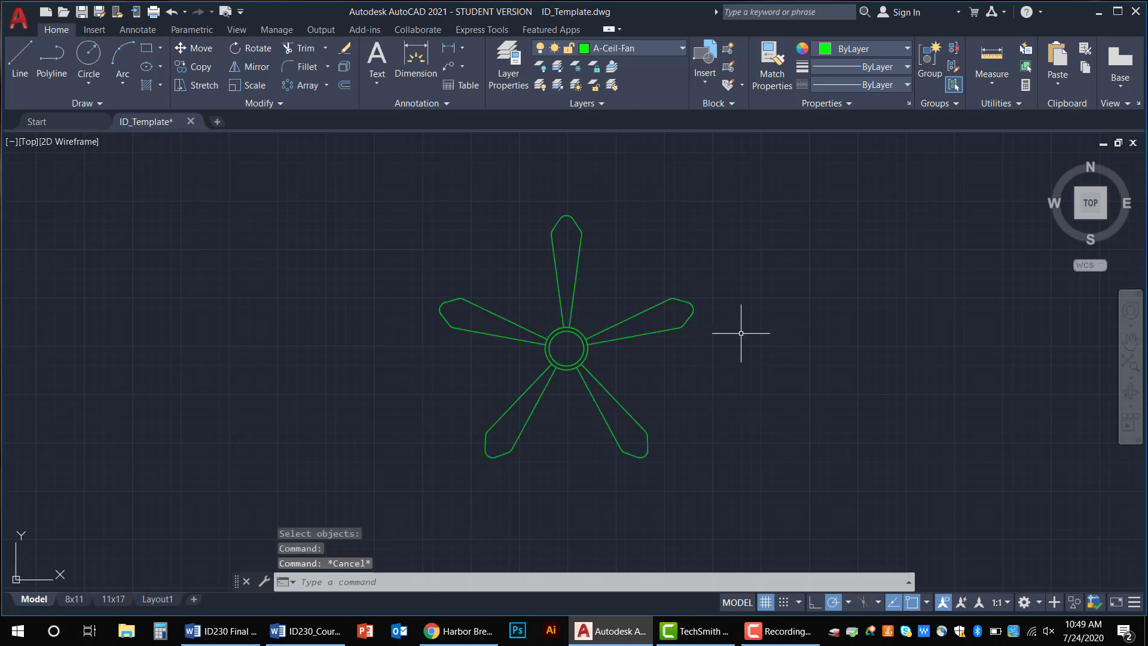
# Insert the Chair block from the drawing's block library into the empty area left of the ceiling fan
pyautogui.click(103, 30)
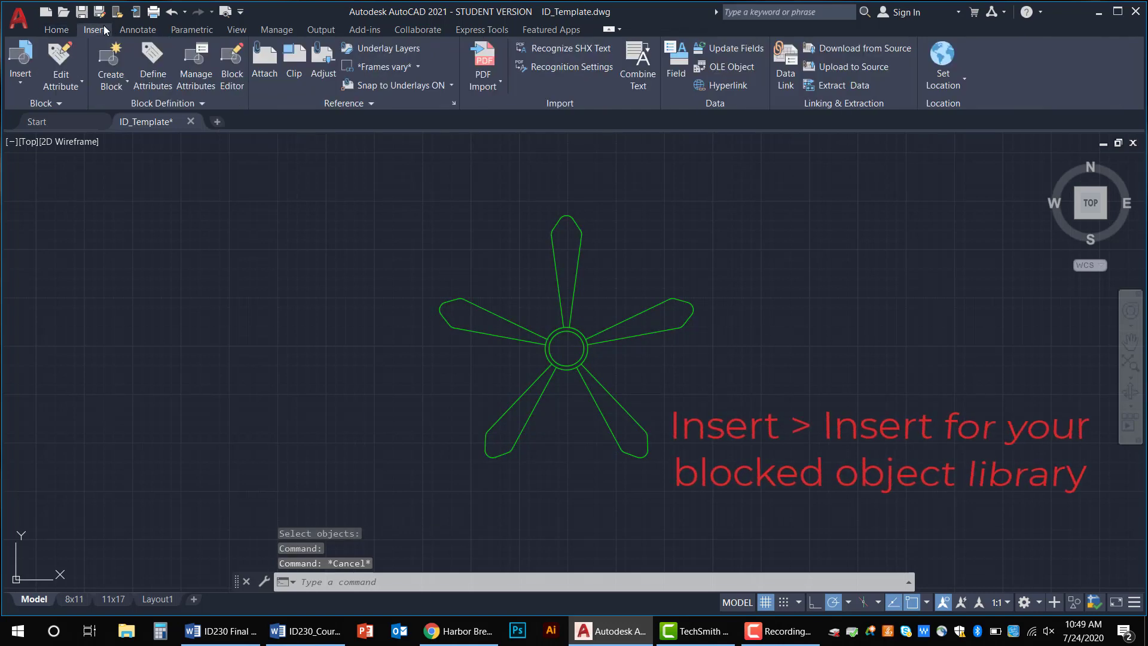
pyautogui.click(20, 84)
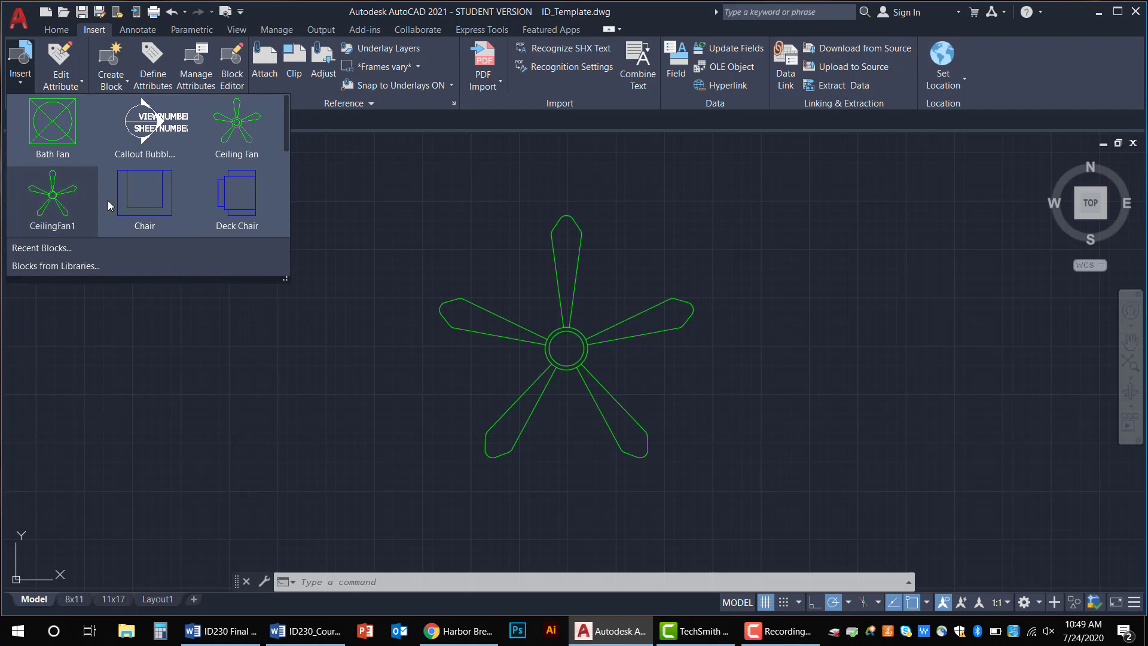
pyautogui.click(168, 195)
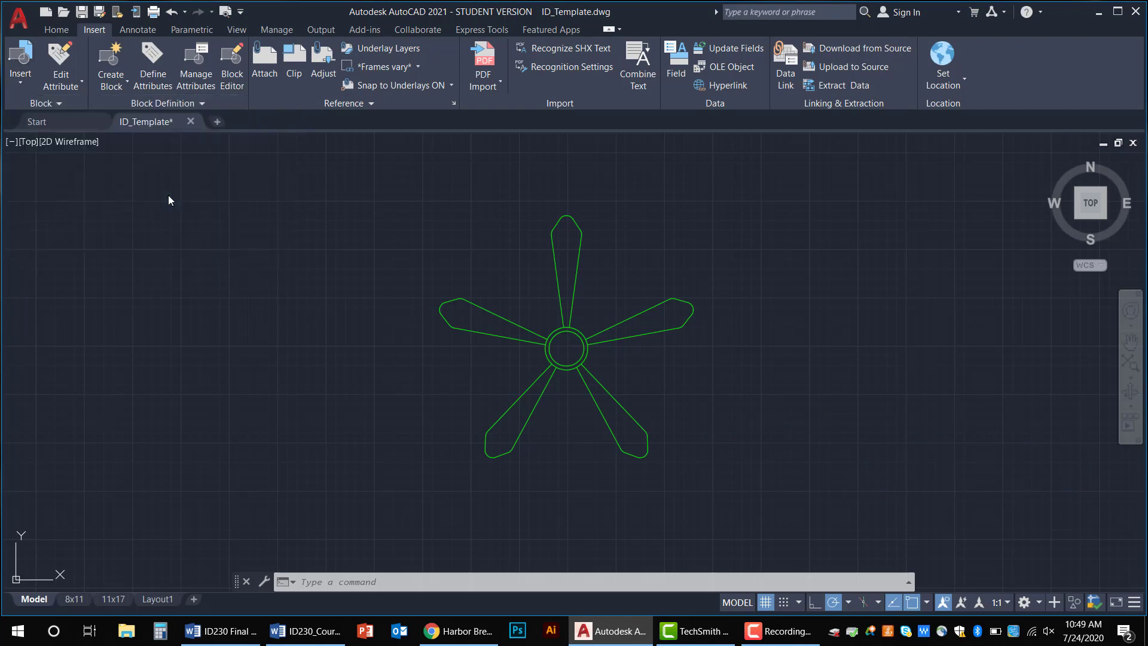
pyautogui.click(242, 382)
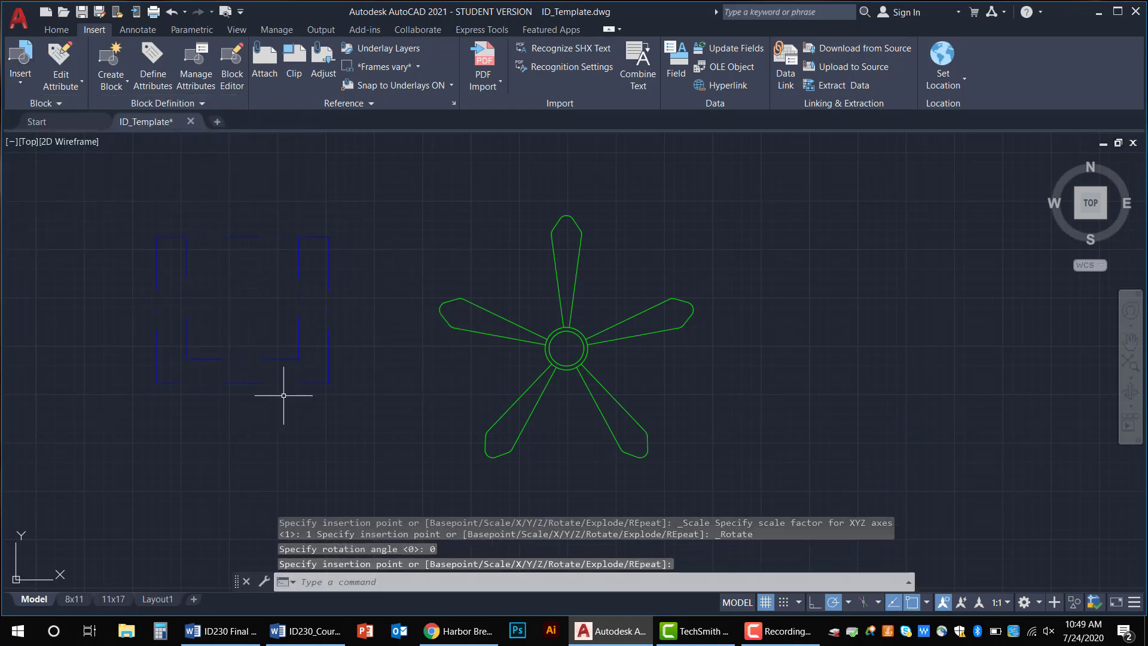